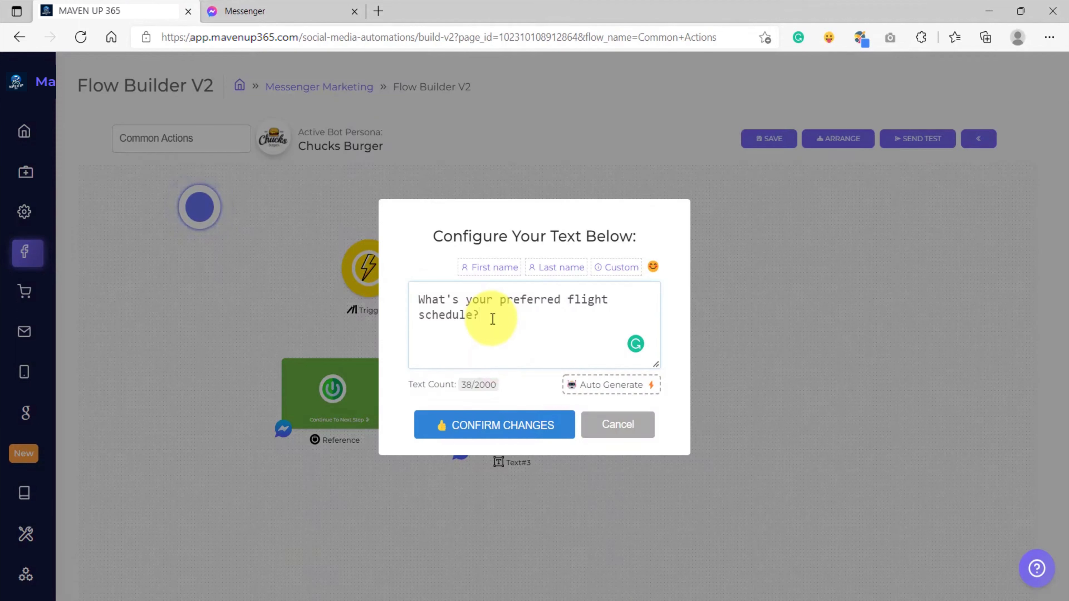
Confirm the question "What's your preferred flight schedule?" and add a "Today" quick reply of type Next Step.
click(496, 425)
scroll(521, 317, up, 5)
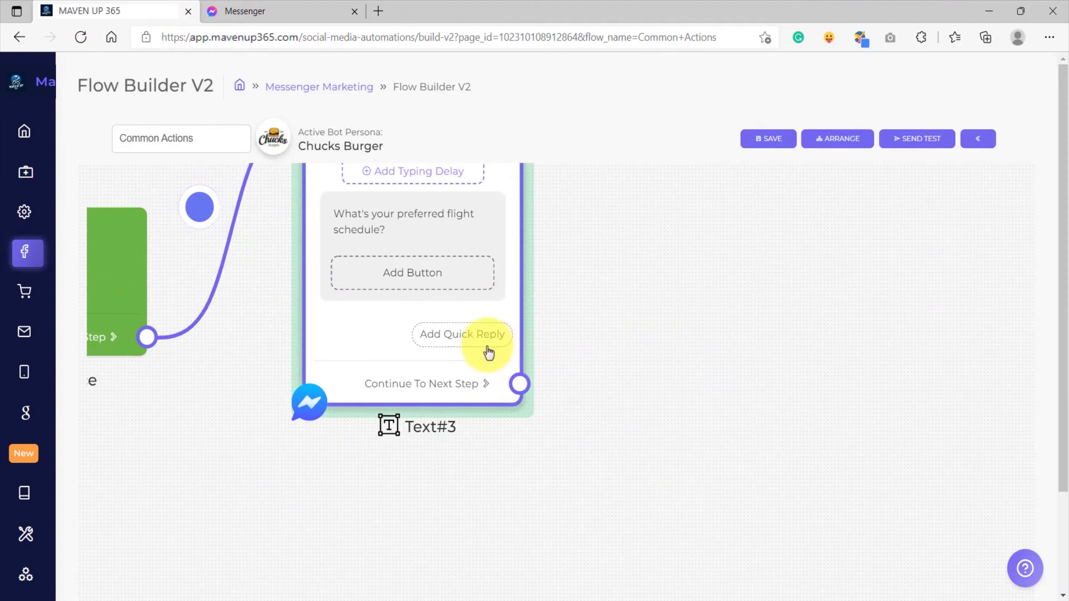
click(488, 333)
click(475, 333)
click(465, 388)
click(463, 364)
text(Today)
click(529, 412)
Add a Next Step quick reply labelled "Within the Week" to the flight schedule question.
click(489, 381)
click(481, 339)
click(465, 384)
click(475, 367)
text(Within the Week)
click(468, 411)
Add a Next Step quick reply labelled "Within the month", correcting the misspelled first word.
click(495, 419)
click(490, 329)
click(465, 384)
click(475, 367)
text(Wihtin the)
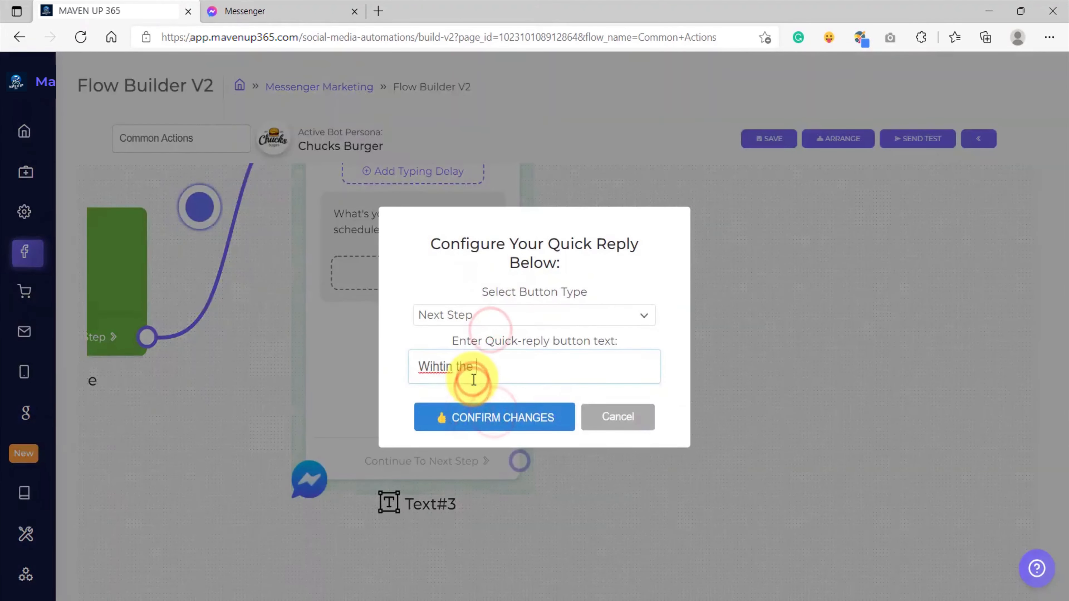
right_click(443, 369)
click(497, 45)
click(482, 417)
Add a Next Step quick reply labelled "In 2 months" to the flight schedule question.
click(473, 463)
click(464, 337)
click(459, 381)
text(In 2 months)
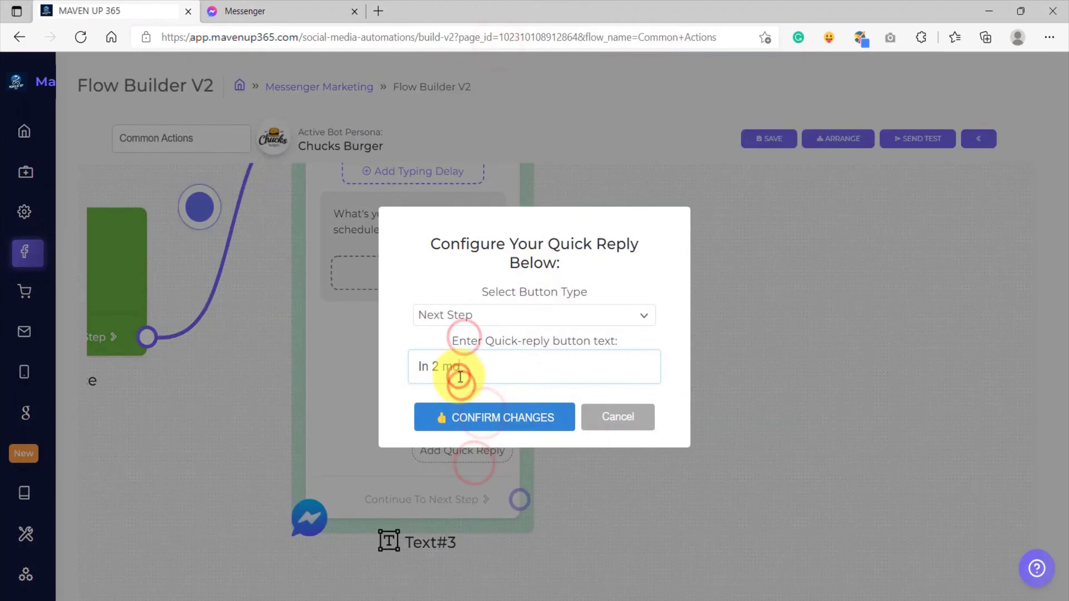
click(480, 420)
Add a Next Step quick reply labelled "In 6 months" to the flight schedule question.
click(463, 488)
click(458, 366)
text(In 6 months)
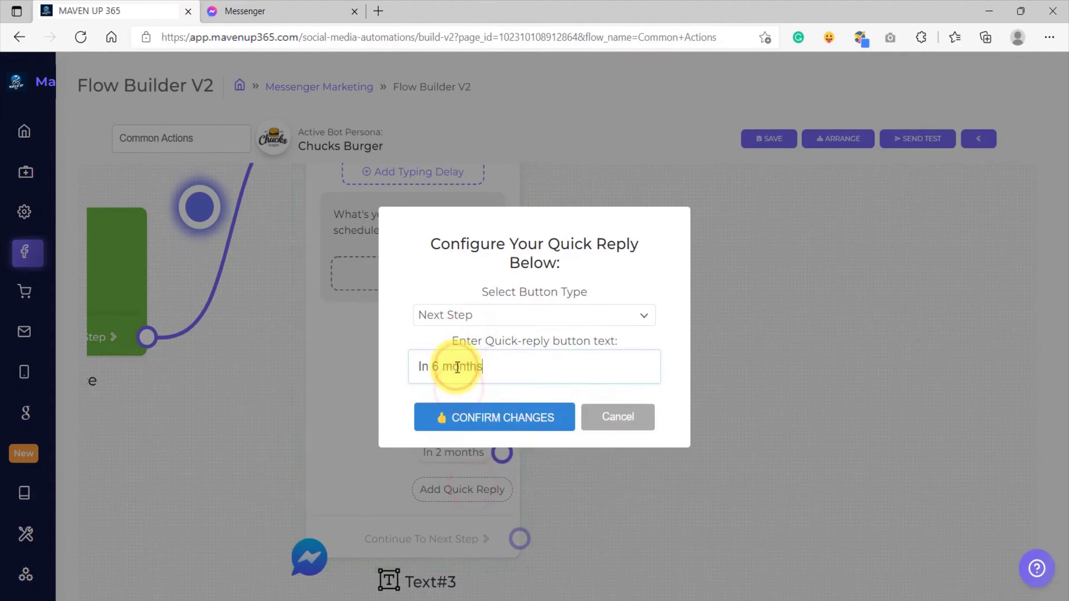
click(467, 413)
Add a Next Step quick reply labelled "In 1 year" to the flight schedule question.
click(447, 529)
click(449, 335)
click(448, 390)
click(431, 370)
text(In 1 year)
click(518, 422)
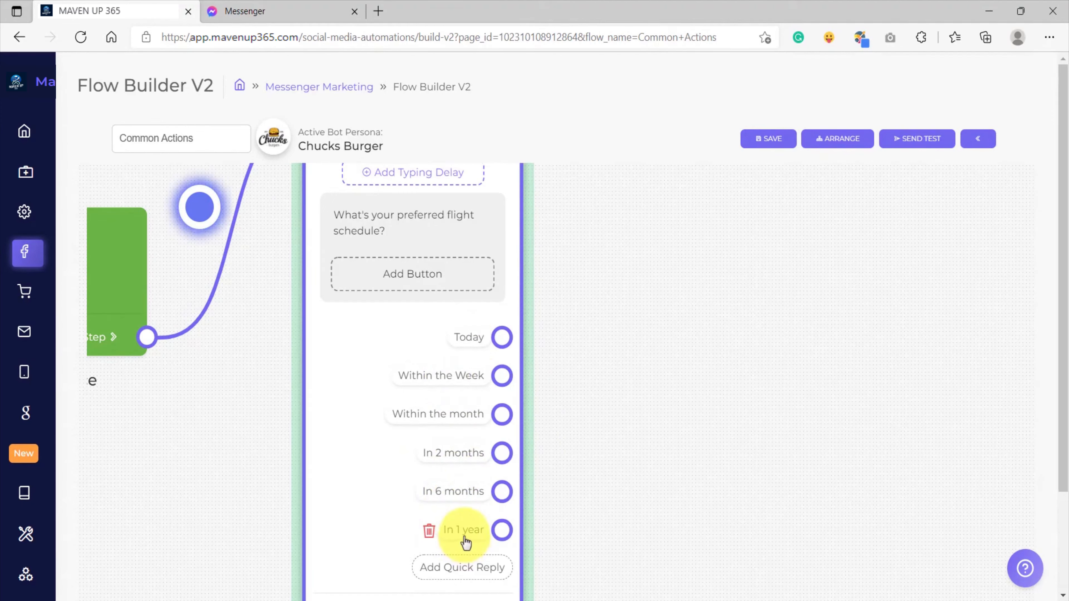
Add a second text block on the empty canvas beyond the flight schedule question.
scroll(465, 542, down, 3)
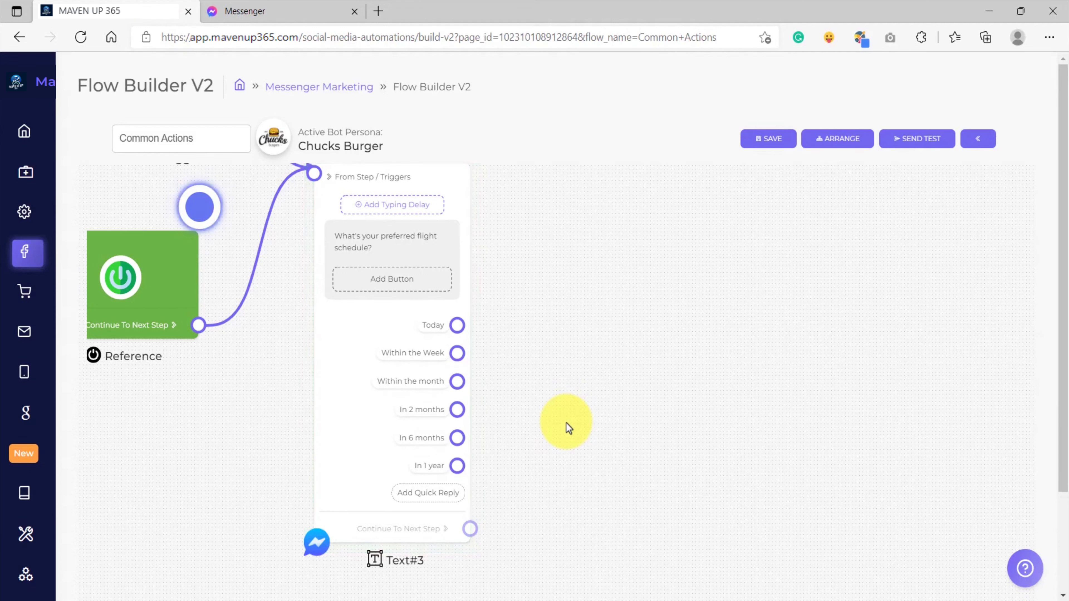
scroll(566, 423, down, 3)
drag(572, 362, 424, 360)
scroll(423, 360, up, 2)
right_click(478, 282)
click(511, 253)
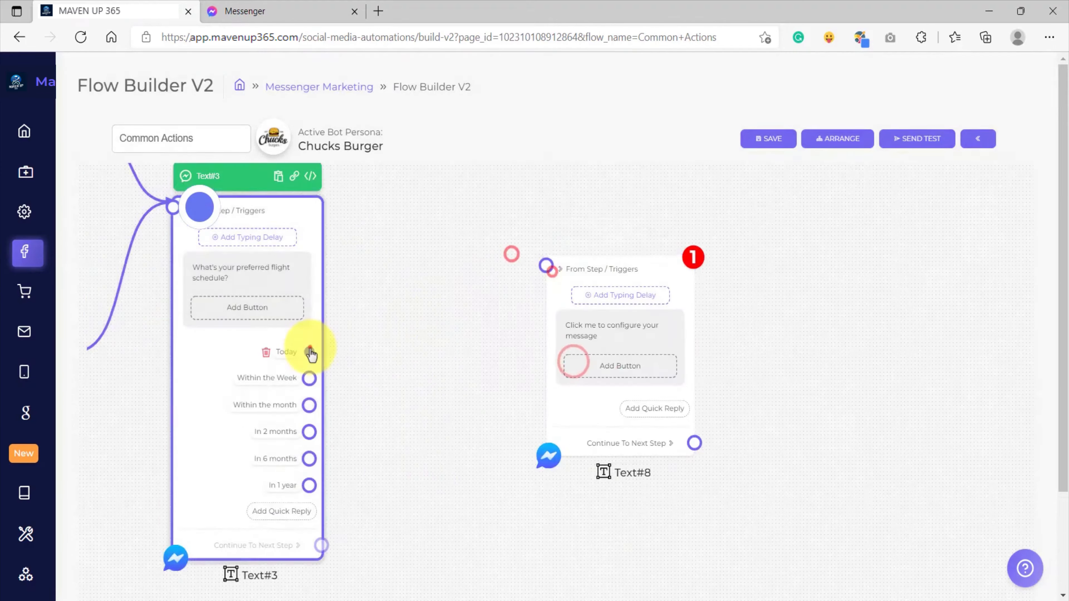
Create a user input block from the "Today" quick reply and connect it to the second text block.
drag(310, 348, 398, 304)
click(439, 516)
drag(488, 353, 677, 250)
Configure the "Today" user input to store its answer in a new custom variable named "Preffered_schedule".
double_click(443, 349)
click(535, 303)
click(480, 298)
text(preferred_schedule)
click(489, 470)
Add a user input between the "Within the Week" quick reply and the second text block, using the Preffered_schedule variable.
drag(466, 327, 494, 259)
scroll(497, 256, down, 1)
drag(346, 356, 457, 361)
click(416, 339)
drag(499, 315, 594, 255)
double_click(477, 358)
click(408, 365)
click(529, 404)
Add another user input block and link the "Within the month" quick reply through it to the second text block.
right_click(482, 271)
click(501, 298)
double_click(472, 272)
click(510, 406)
click(496, 398)
drag(471, 374, 478, 550)
click(495, 471)
scroll(592, 403, down, 1)
drag(598, 366, 598, 407)
drag(372, 327, 592, 218)
drag(370, 347, 471, 453)
drag(529, 455, 768, 318)
Link the "In 2 months" and "In 6 months" quick replies to the second text block, each through its own user input.
drag(554, 545, 575, 460)
drag(393, 279, 486, 460)
drag(544, 462, 759, 233)
right_click(490, 465)
click(420, 439)
click(394, 283)
drag(396, 279, 485, 457)
scroll(484, 484, down, 2)
drag(401, 472, 458, 389)
drag(405, 287, 379, 421)
drag(288, 191, 271, 307)
scroll(295, 242, down, 2)
drag(298, 234, 325, 309)
drag(346, 191, 320, 243)
Link the "In 1 year" quick reply to the second text block through its own user input and tidy the block layout.
click(544, 429)
right_click(544, 511)
click(523, 450)
drag(542, 464, 496, 366)
click(644, 416)
scroll(436, 374, up, 6)
drag(374, 295, 522, 374)
click(554, 374)
click(497, 343)
click(471, 375)
click(493, 405)
drag(589, 329, 603, 295)
drag(630, 296, 642, 309)
drag(484, 376, 484, 382)
Check which custom variable the user input blocks use, confirming each dialog with Preffered_schedule selected.
drag(268, 326, 271, 304)
scroll(270, 299, up, 3)
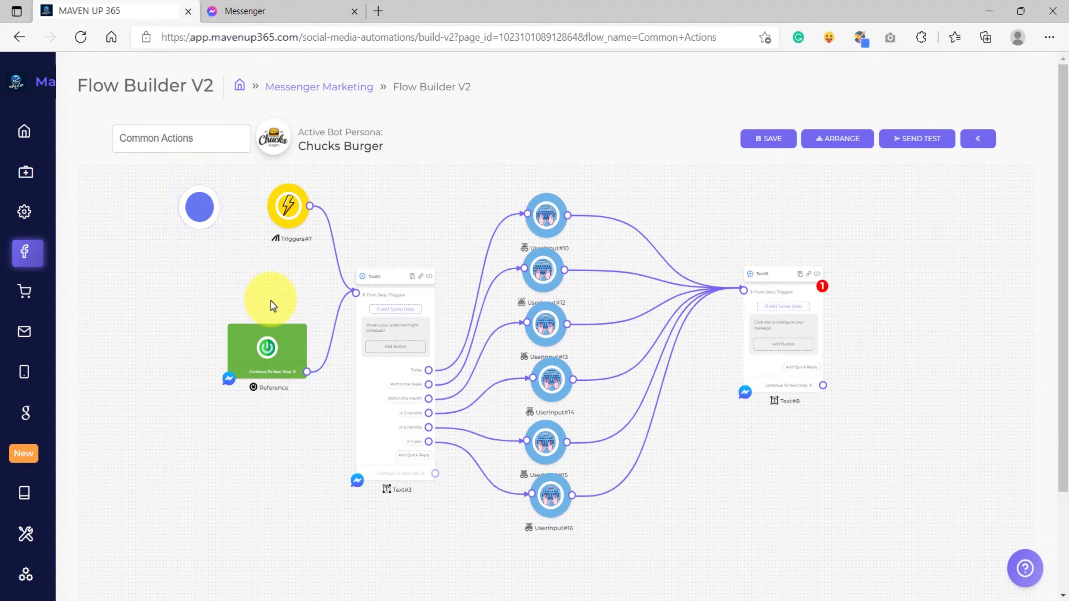
click(546, 219)
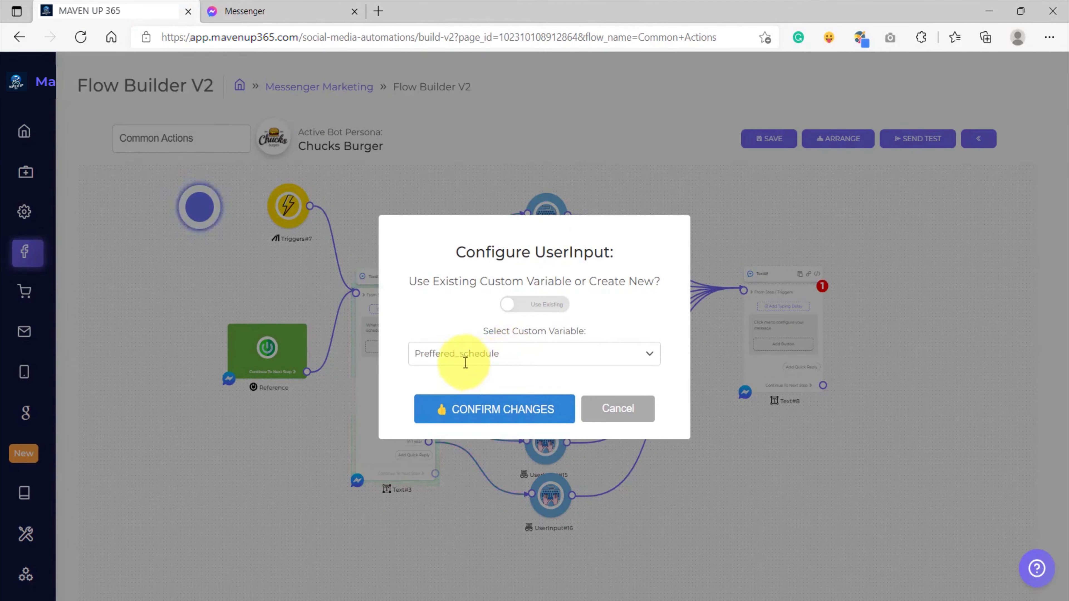
click(515, 408)
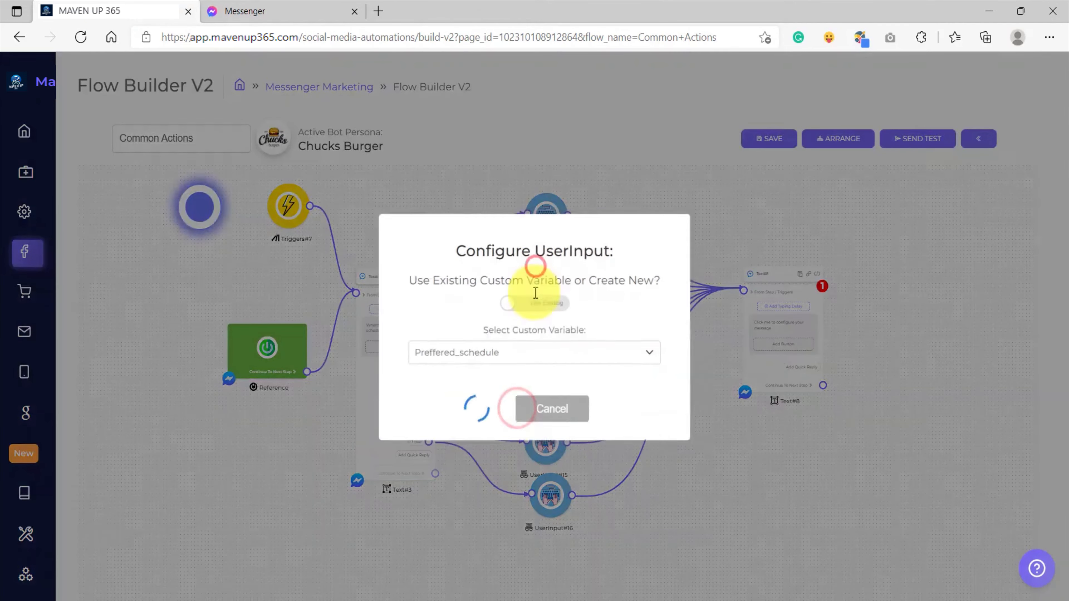
click(505, 403)
click(549, 381)
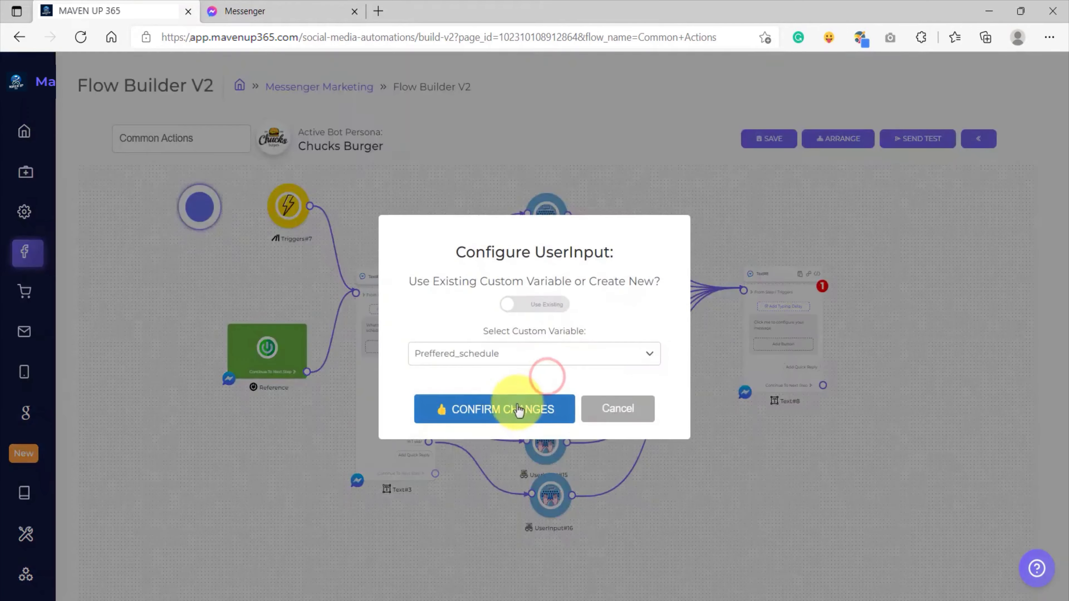
click(508, 406)
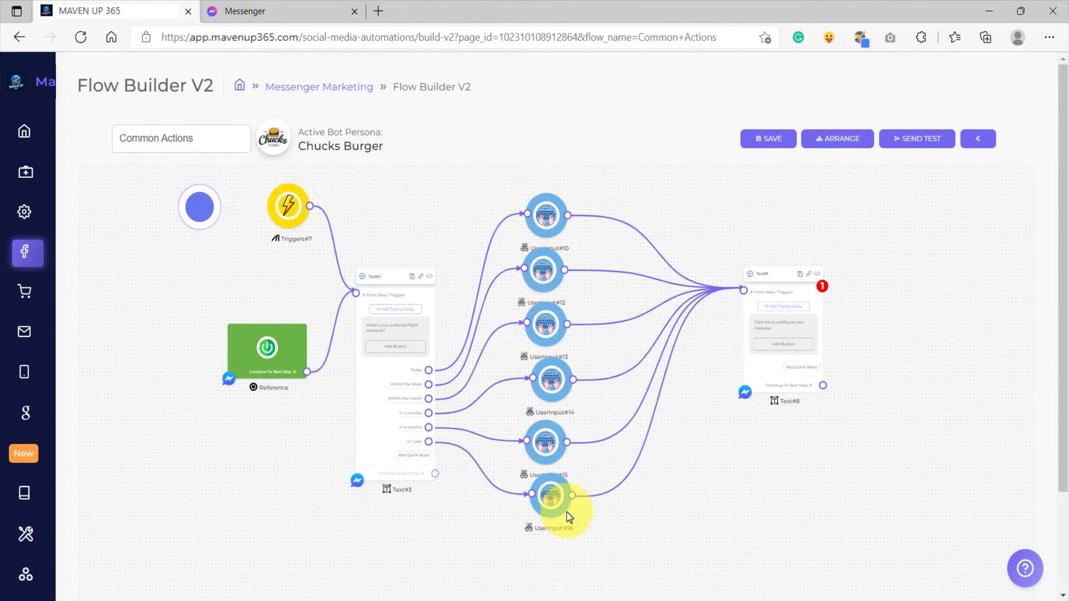
Set the second text block's message to "How many are going to travel with you?".
scroll(581, 482, down, 6)
drag(749, 478, 558, 416)
scroll(558, 417, up, 3)
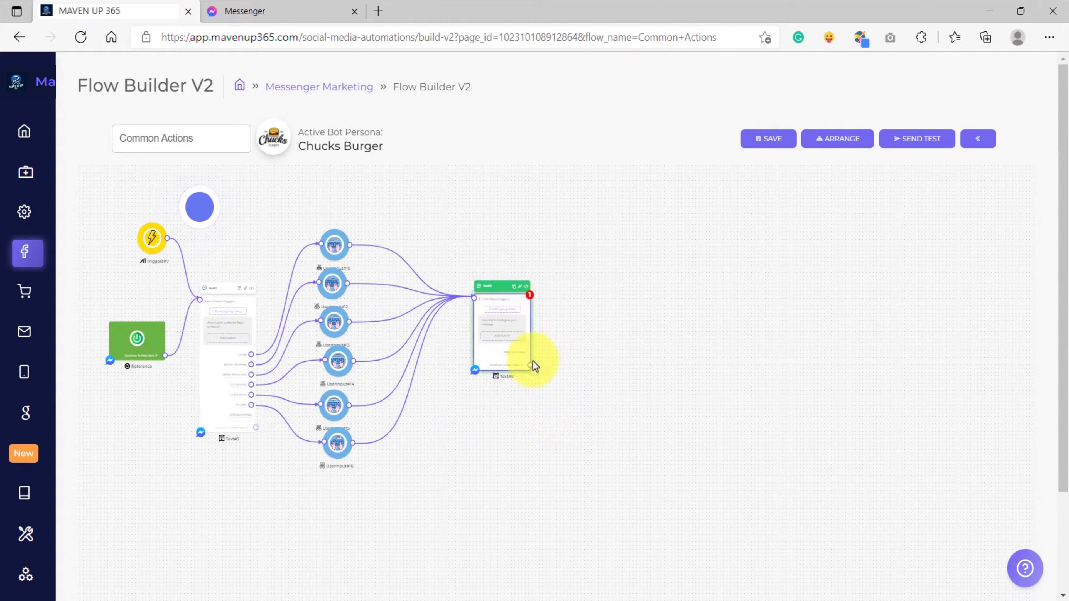
drag(503, 401, 484, 376)
click(455, 390)
scroll(503, 333, up, 3)
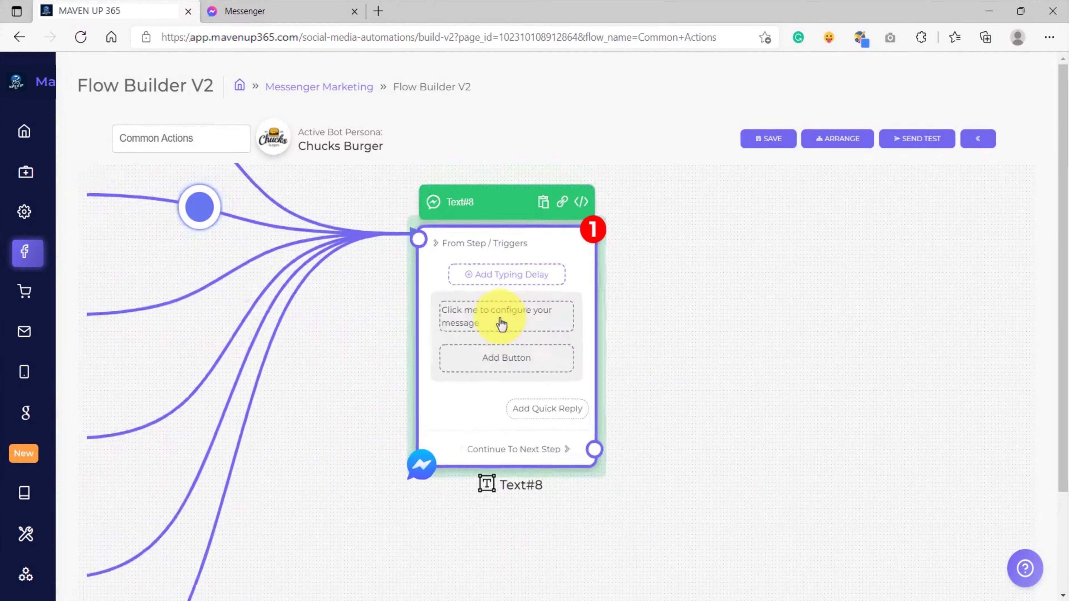
click(501, 324)
text(How many are going to travel with you?)
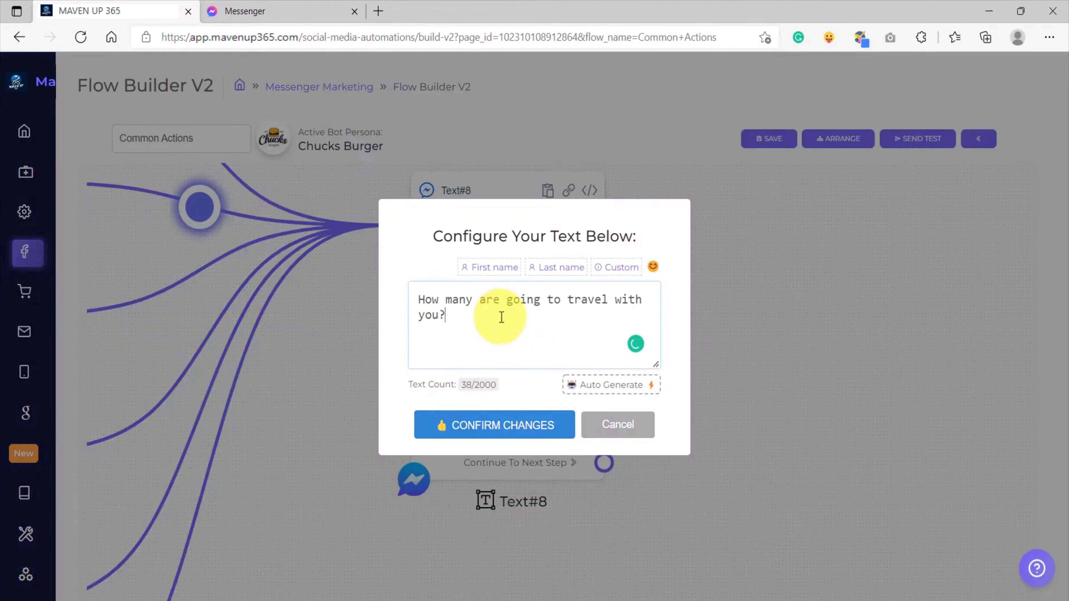
click(500, 425)
Add a Next Step quick reply labelled "1" to the travel companions question.
click(551, 416)
click(518, 340)
click(468, 395)
click(463, 364)
text(1)
click(470, 415)
Add two more Next Step quick replies labelled "2" and "3" to the travel companions question.
click(563, 447)
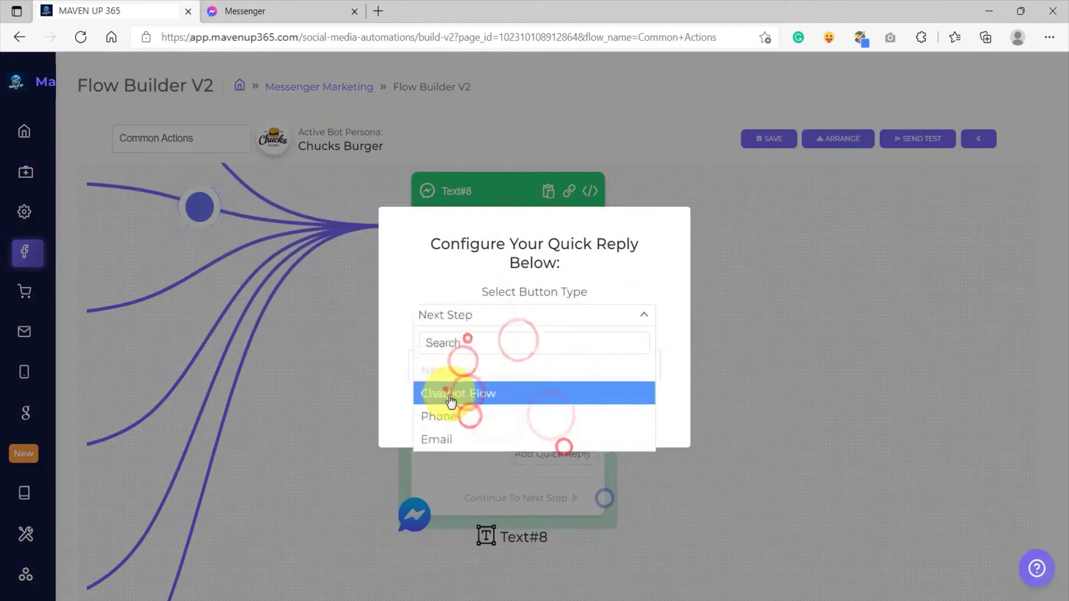
click(467, 340)
click(451, 388)
click(446, 369)
text(3)
click(449, 417)
scroll(549, 455, down, 4)
drag(644, 504, 634, 384)
click(537, 365)
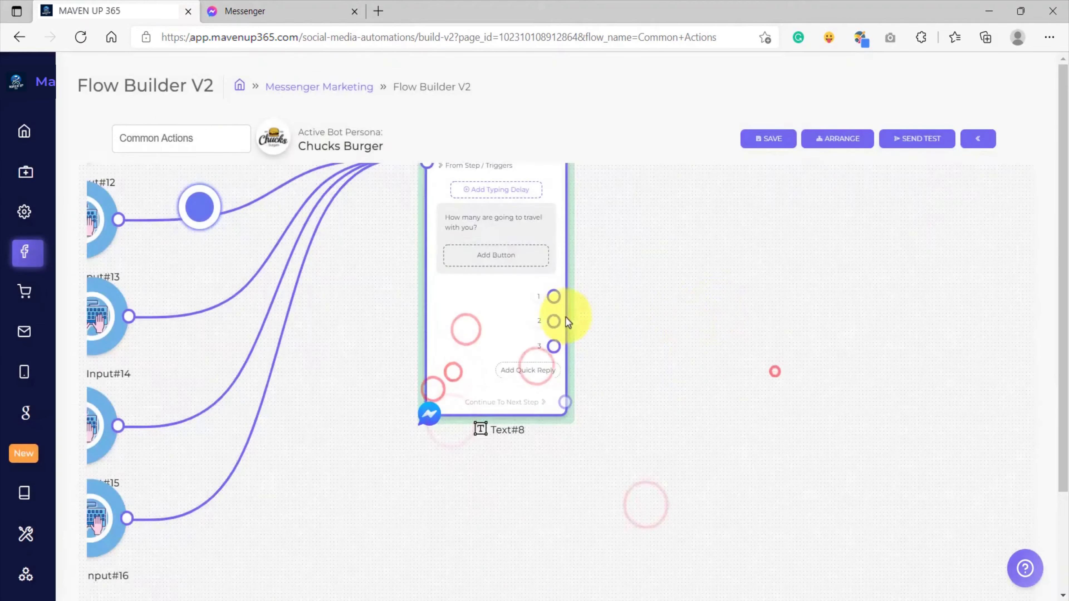
Relabel the "1" quick reply as "Only me".
click(539, 318)
click(609, 413)
click(539, 299)
double_click(460, 361)
text(Only me)
click(462, 415)
Relabel the "2" quick reply as "Less than 5".
click(539, 320)
double_click(443, 367)
text(Less than 5)
click(461, 414)
Relabel the "3" quick reply, reusing the "Less than 5" wording with 10 in place of 5.
click(516, 320)
click(608, 413)
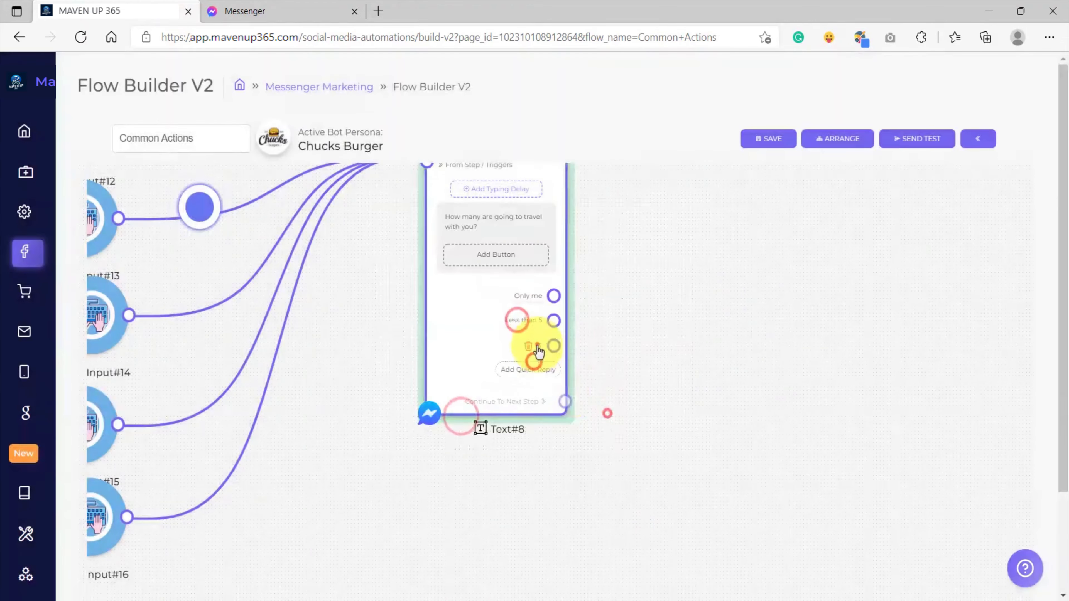
click(537, 345)
key(BackSpace)
text(10)
click(503, 414)
Add Next Step quick replies labelled "Less than 15" and "Less than 20" to the travel companions question.
click(537, 363)
click(505, 329)
click(451, 385)
click(465, 376)
text(Less than 5)
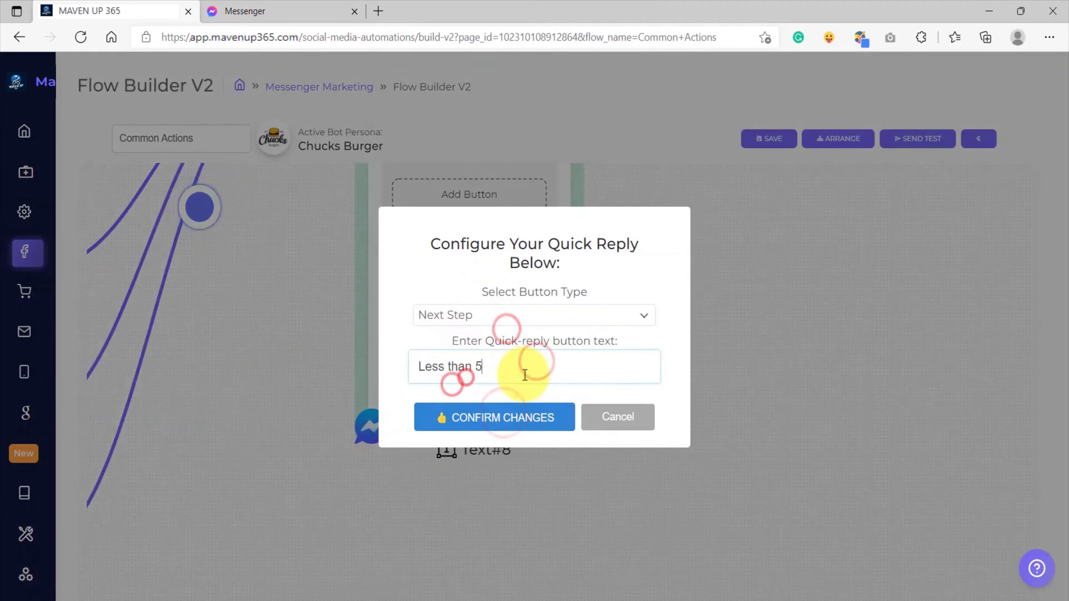
click(533, 409)
click(531, 402)
text(20)
click(485, 407)
Add a Next Step quick reply labelled "More than 20" to the travel companions question.
click(509, 434)
click(468, 341)
click(459, 384)
click(459, 371)
text(More than 20)
click(466, 422)
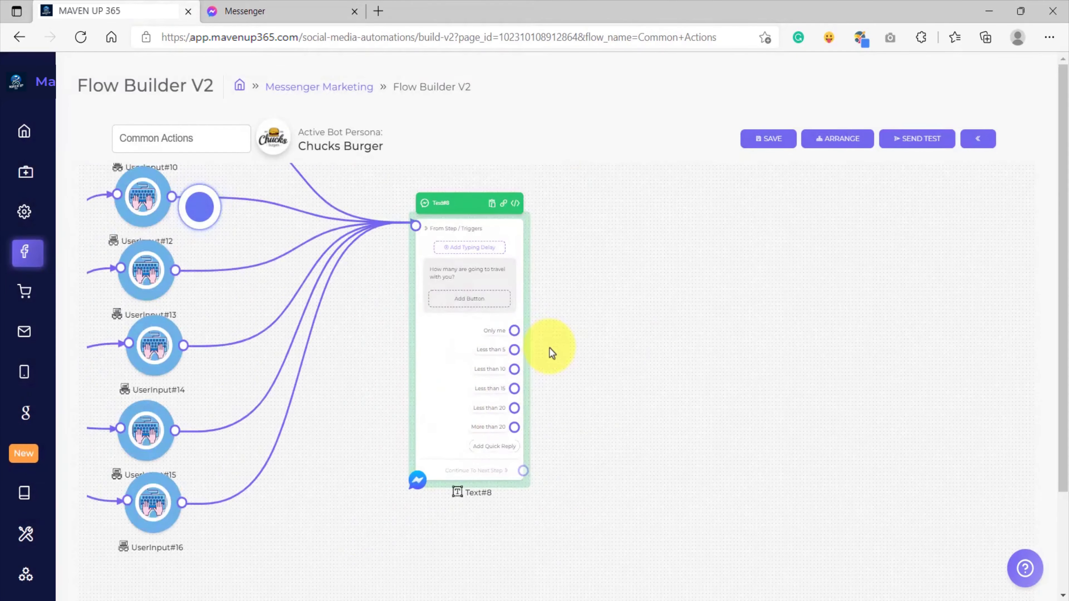
Review the travel companions question, its six quick replies and its place in the overall flow.
scroll(496, 281, up, 5)
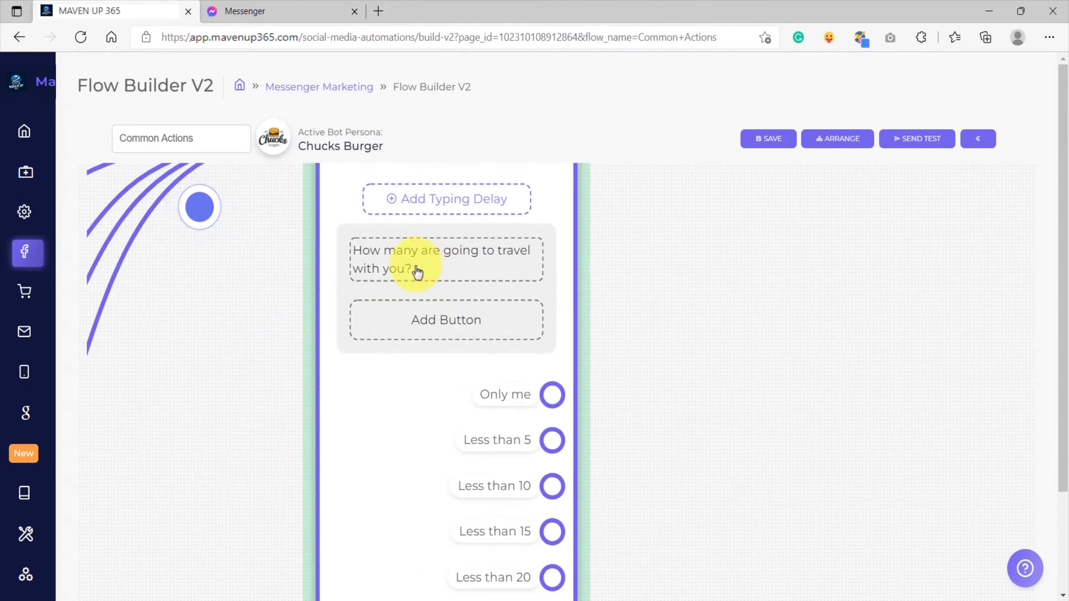
scroll(417, 272, up, 3)
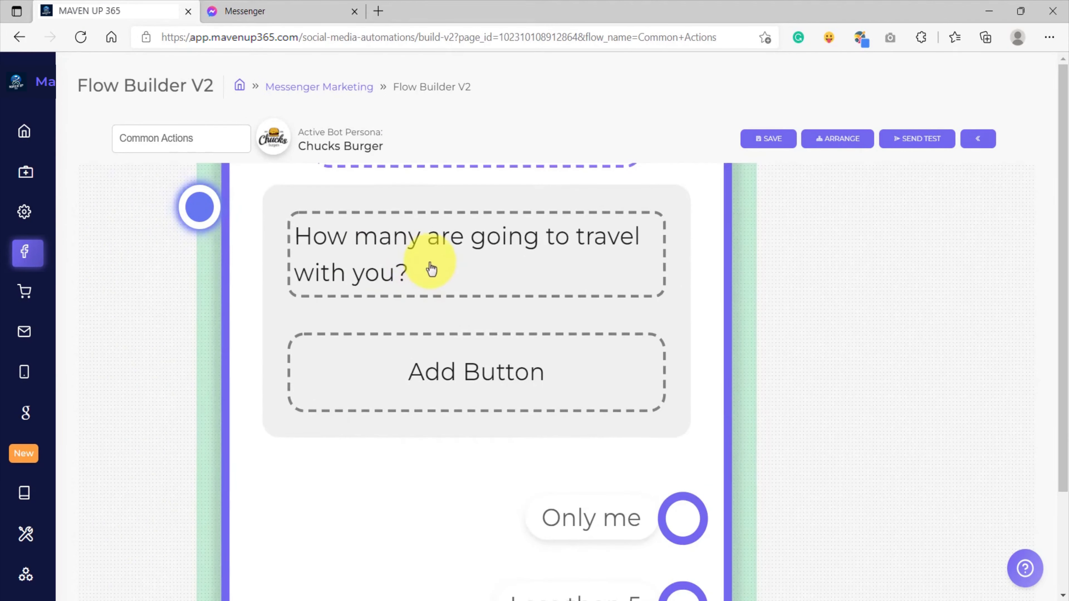
scroll(432, 269, down, 5)
scroll(596, 429, up, 4)
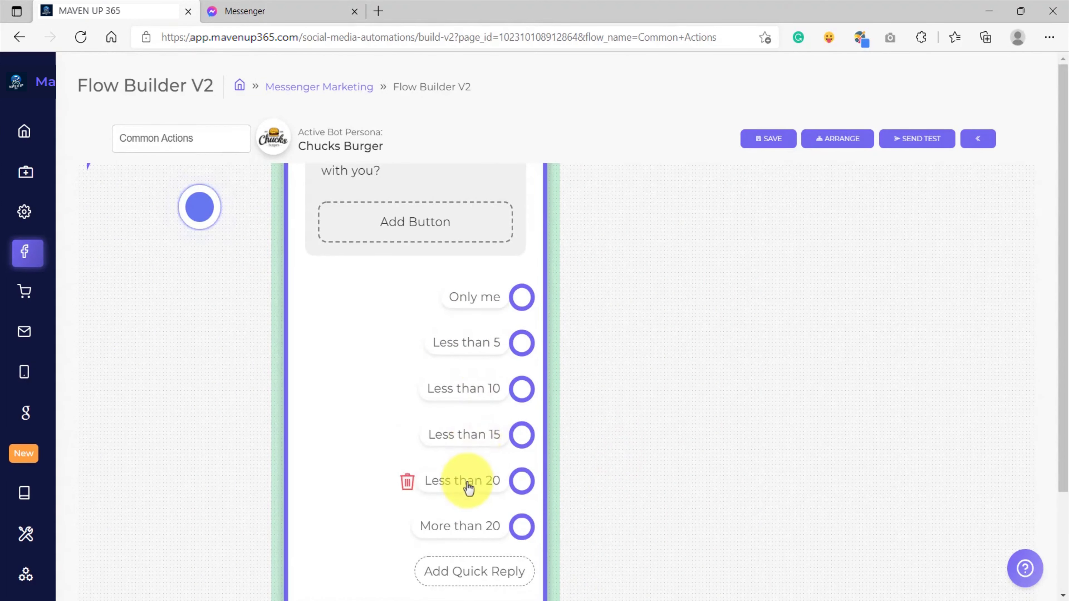
scroll(486, 525, down, 3)
scroll(635, 413, down, 5)
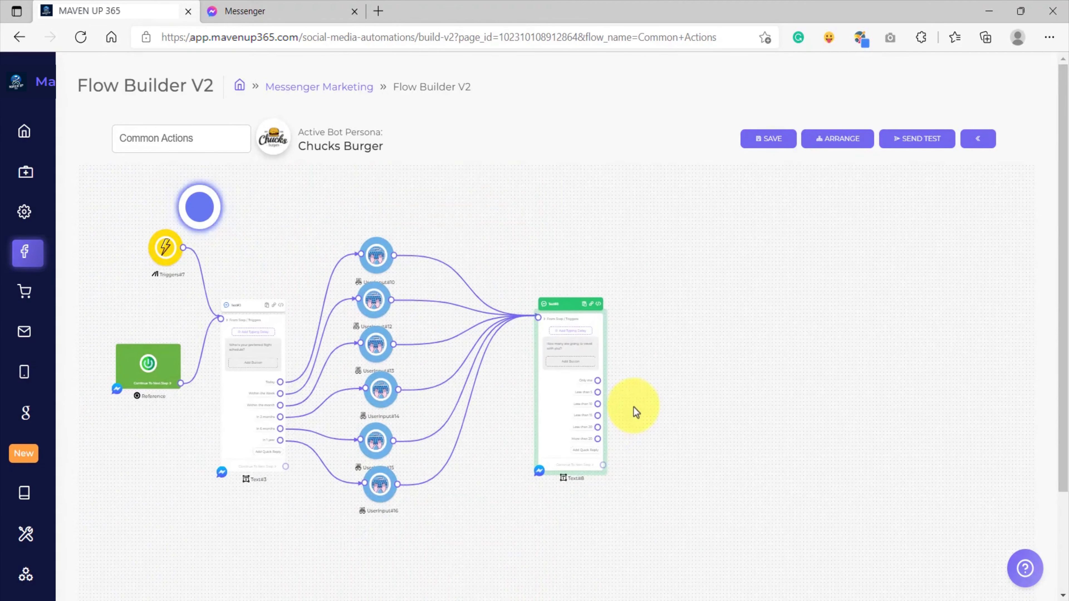
drag(633, 406, 589, 414)
scroll(498, 415, up, 6)
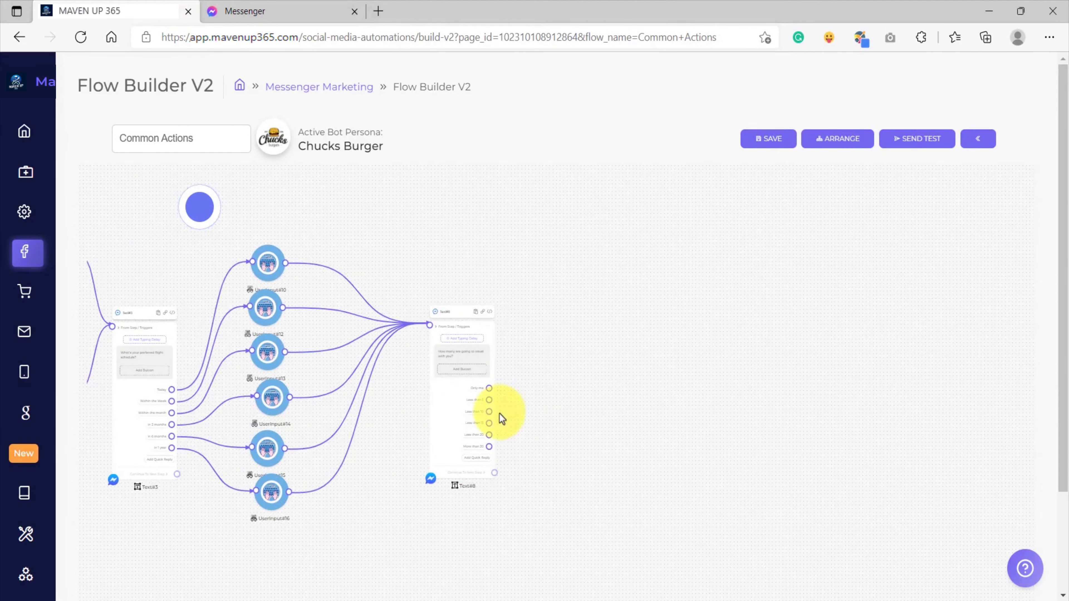
scroll(484, 484, down, 5)
drag(572, 432, 545, 398)
scroll(542, 399, down, 1)
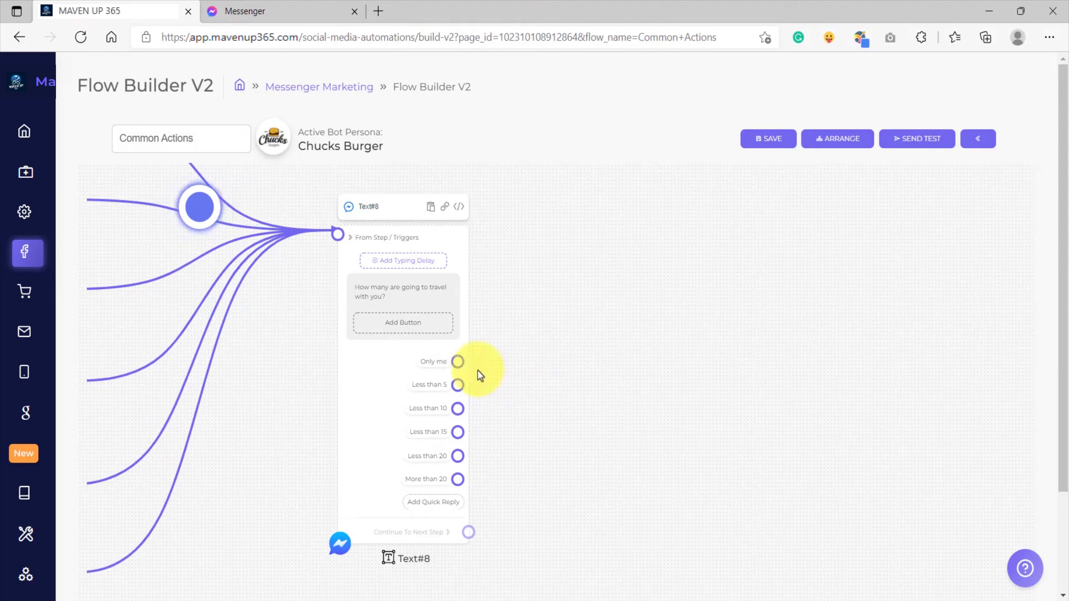
Link the "Only me" quick reply to a new User Input node that uses a new custom variable named passenger_count.
drag(465, 365, 606, 269)
click(632, 474)
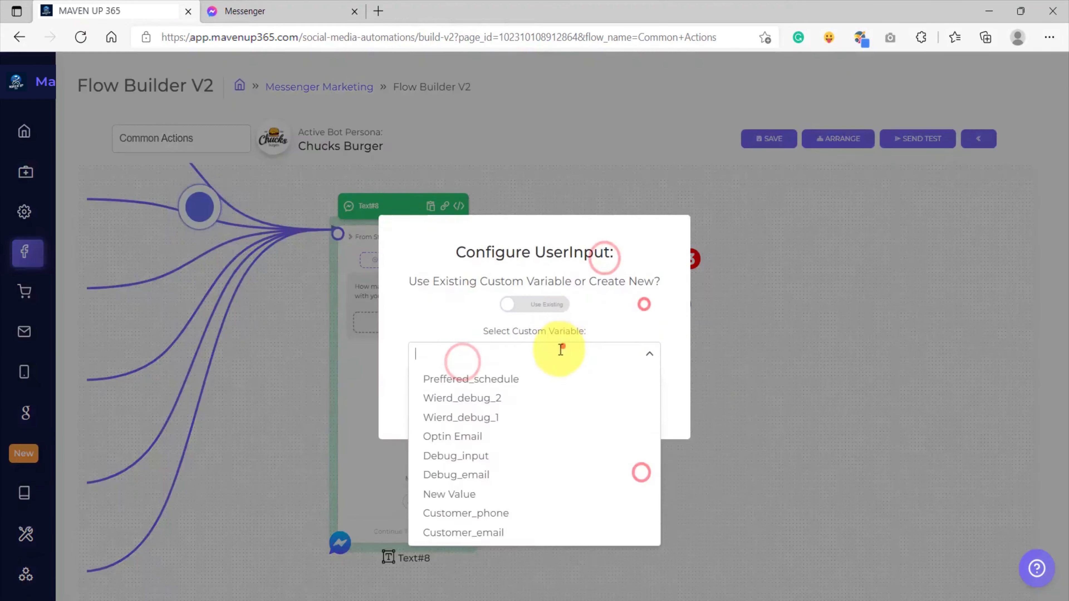
click(534, 239)
click(533, 295)
text(passenf)
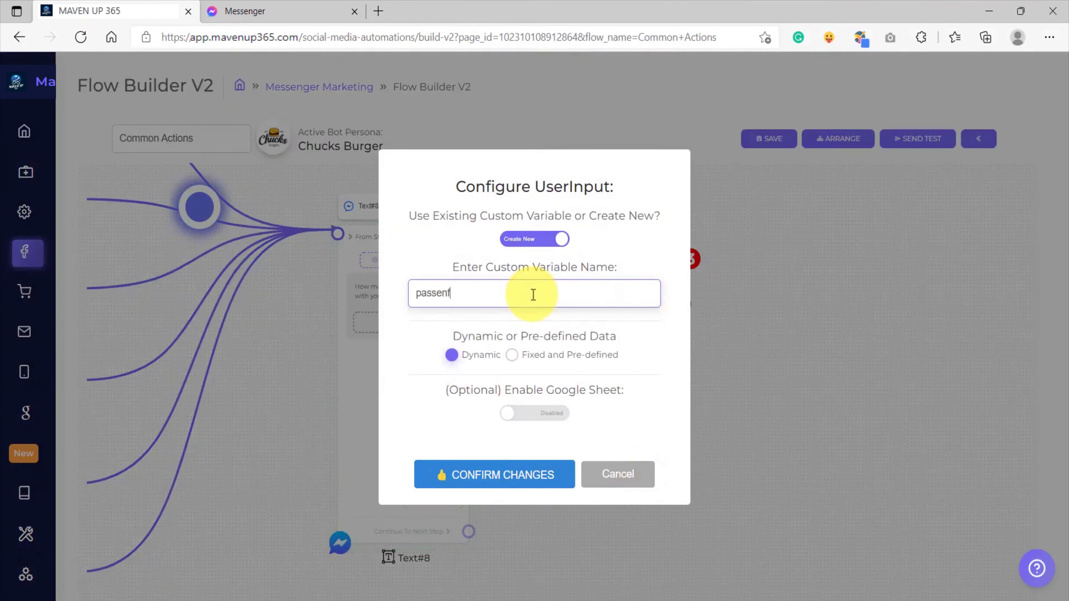
click(529, 467)
Duplicate the passenger count User Input node five times and stack the copies beneath the original.
right_click(644, 338)
click(657, 351)
right_click(625, 412)
click(636, 438)
drag(749, 470, 692, 260)
right_click(587, 303)
click(599, 327)
drag(654, 345, 652, 353)
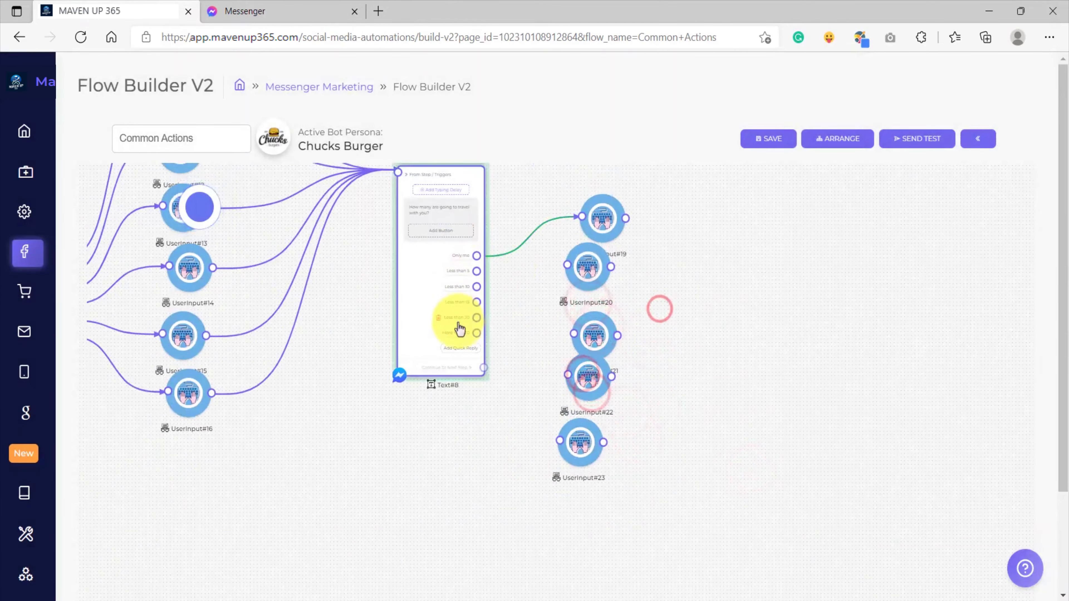
right_click(578, 473)
click(589, 478)
right_click(529, 495)
click(537, 532)
Add a new text message node beside the passenger count User Input nodes.
click(721, 232)
right_click(790, 235)
click(809, 232)
Connect the remaining travel companions quick replies to separate User Input copies, and link every User Input node to the new text message node.
drag(476, 271, 567, 264)
drag(626, 219, 692, 234)
drag(611, 266, 692, 234)
drag(476, 287, 573, 334)
drag(617, 336, 692, 235)
drag(476, 302, 567, 375)
drag(612, 376, 692, 235)
drag(476, 318, 693, 234)
drag(505, 461, 568, 475)
drag(476, 333, 565, 490)
click(609, 494)
click(693, 234)
Space the six passenger count User Input nodes evenly in a column and reposition the new text message node beside them.
scroll(669, 194, down, 1)
drag(661, 171, 587, 216)
drag(586, 393, 585, 291)
click(587, 456)
drag(588, 453, 585, 362)
drag(584, 489, 585, 430)
drag(577, 543, 589, 486)
drag(578, 585, 587, 549)
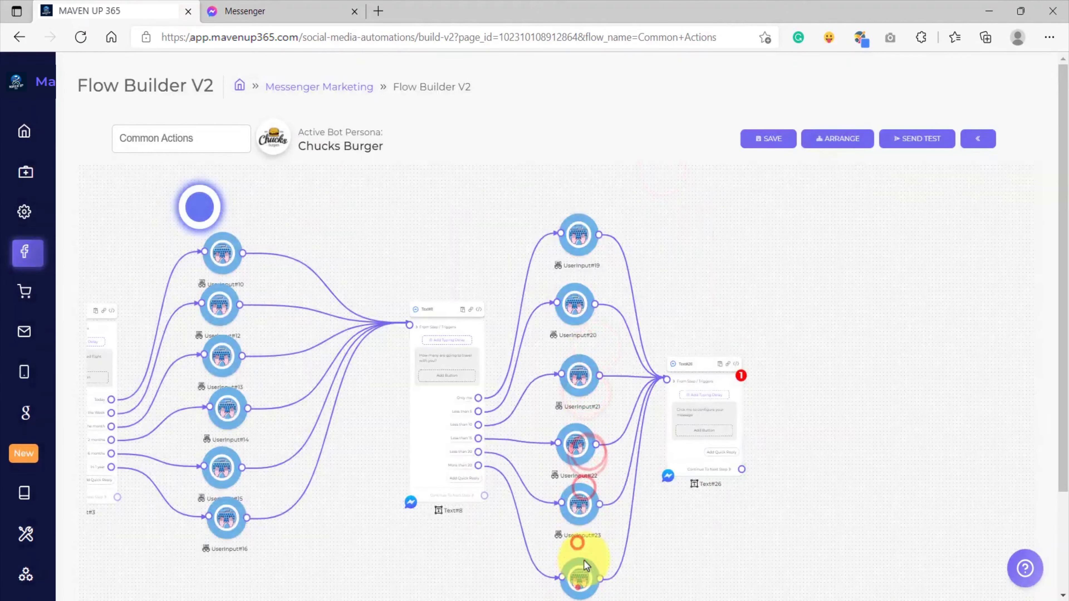
drag(711, 381, 728, 371)
scroll(729, 371, down, 1)
drag(684, 494, 735, 456)
click(625, 566)
drag(521, 486, 521, 512)
Examine how the travel companions quick replies connect through the User Input nodes to the new text message node.
scroll(589, 327, up, 5)
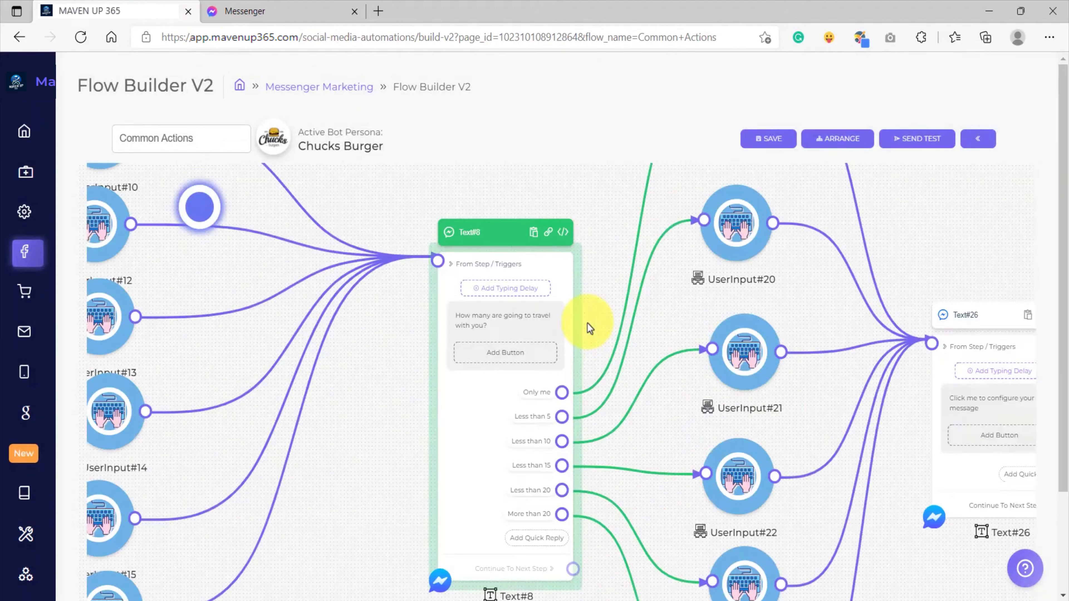
scroll(588, 323, down, 3)
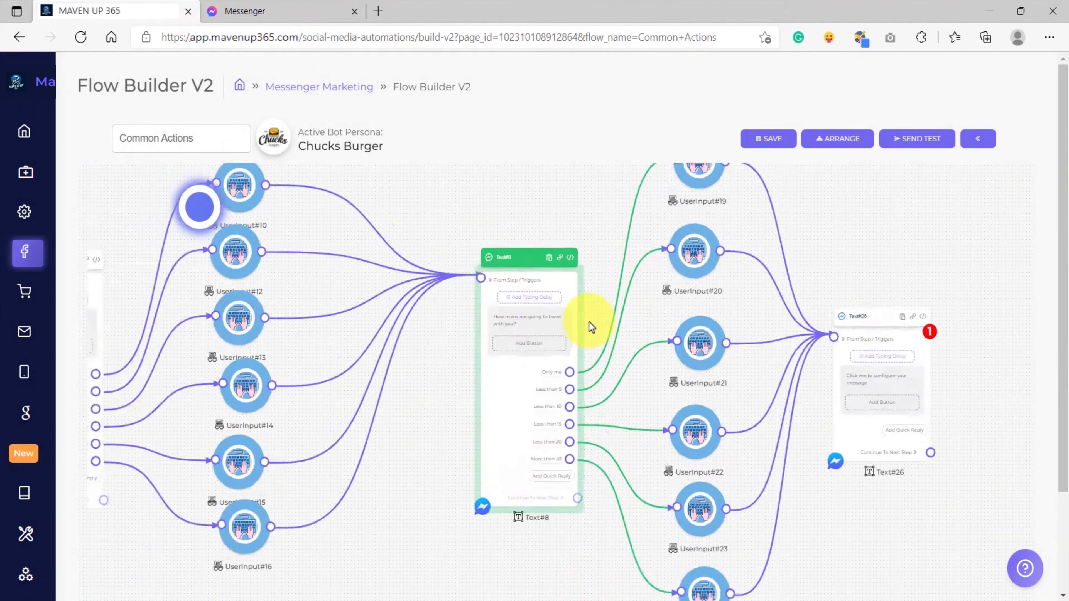
scroll(589, 323, up, 5)
scroll(589, 323, down, 7)
scroll(672, 311, down, 3)
drag(726, 274, 627, 301)
scroll(507, 348, up, 3)
scroll(493, 372, up, 3)
scroll(621, 327, down, 2)
drag(791, 252, 682, 351)
scroll(579, 246, up, 5)
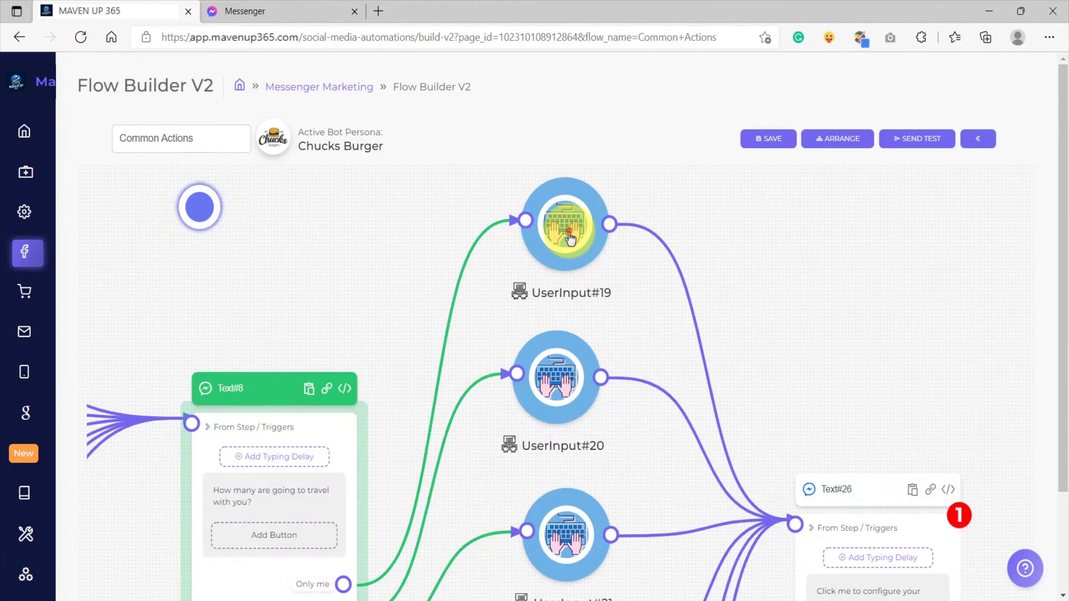
Inspect the configuration of the first two passenger count User Input nodes and close it without changes.
click(569, 236)
click(610, 412)
click(553, 391)
click(608, 409)
scroll(630, 427, down, 4)
drag(639, 460, 617, 349)
scroll(617, 350, down, 4)
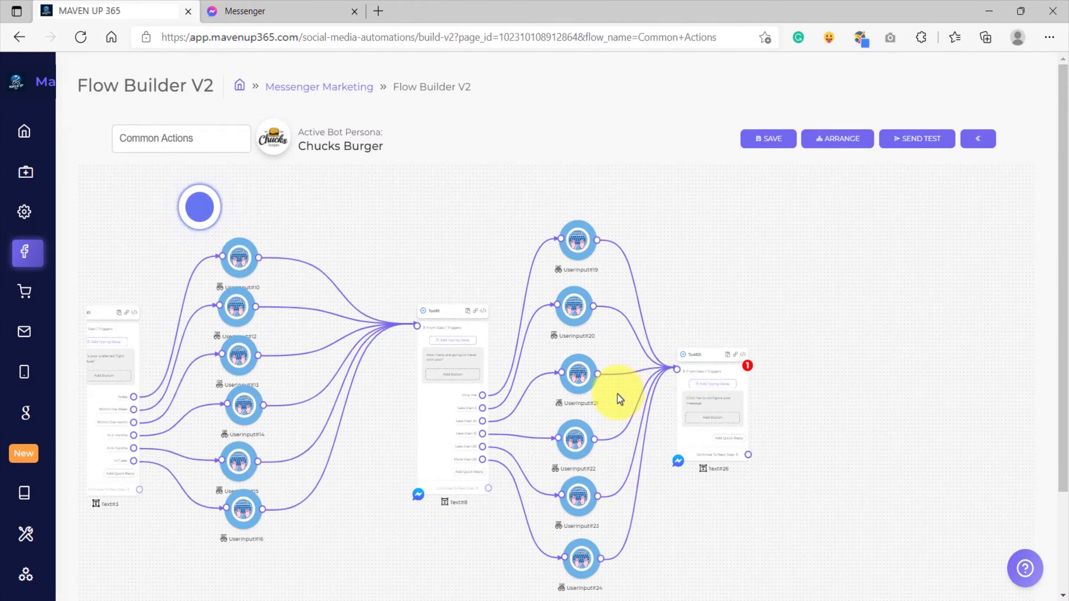
Shift the unconfigured text message node farther from the User Input column to spread out the flow.
scroll(620, 399, down, 1)
drag(811, 402, 714, 383)
scroll(635, 403, down, 4)
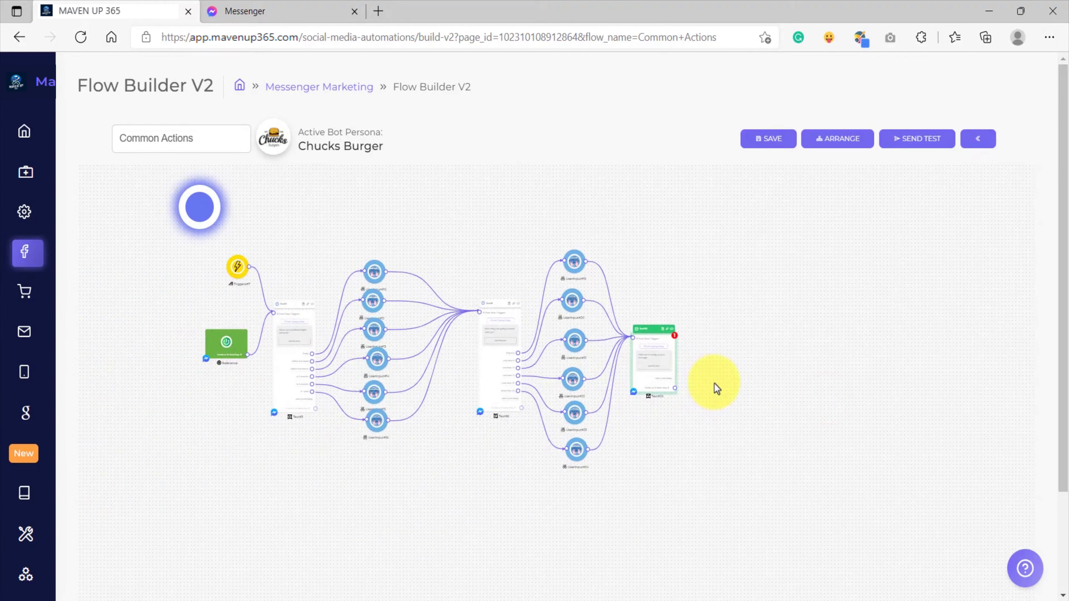
scroll(572, 353, up, 4)
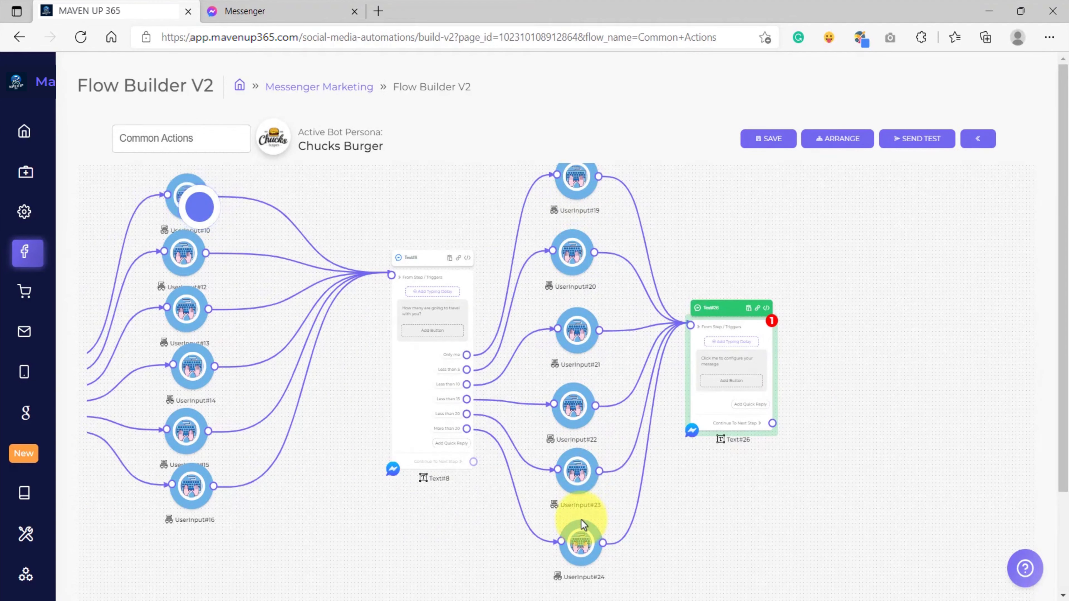
drag(715, 329, 775, 318)
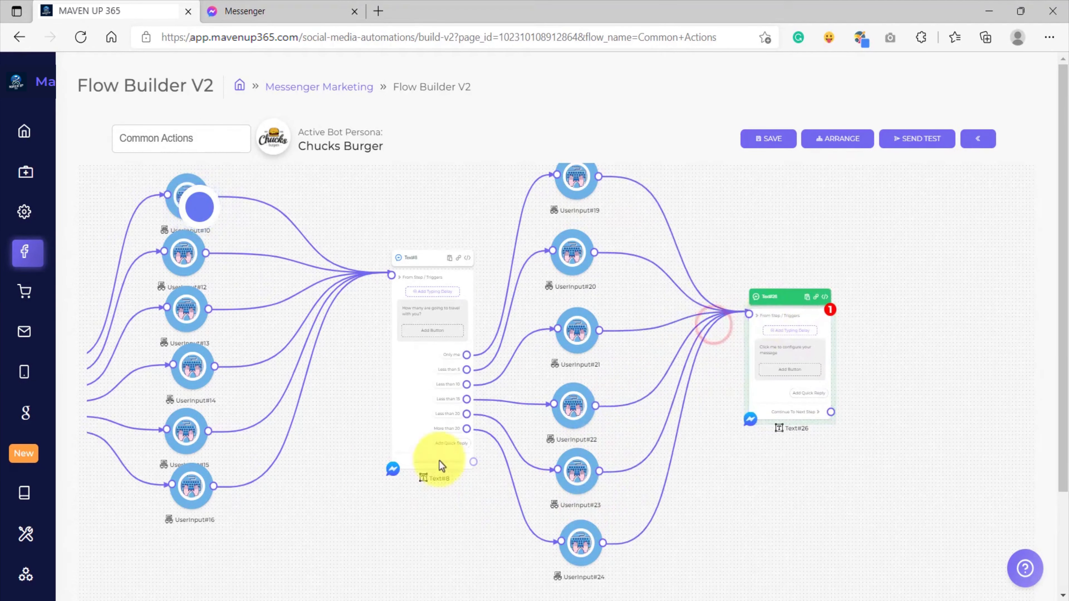
scroll(392, 495, down, 3)
drag(324, 523, 524, 405)
scroll(534, 442, down, 3)
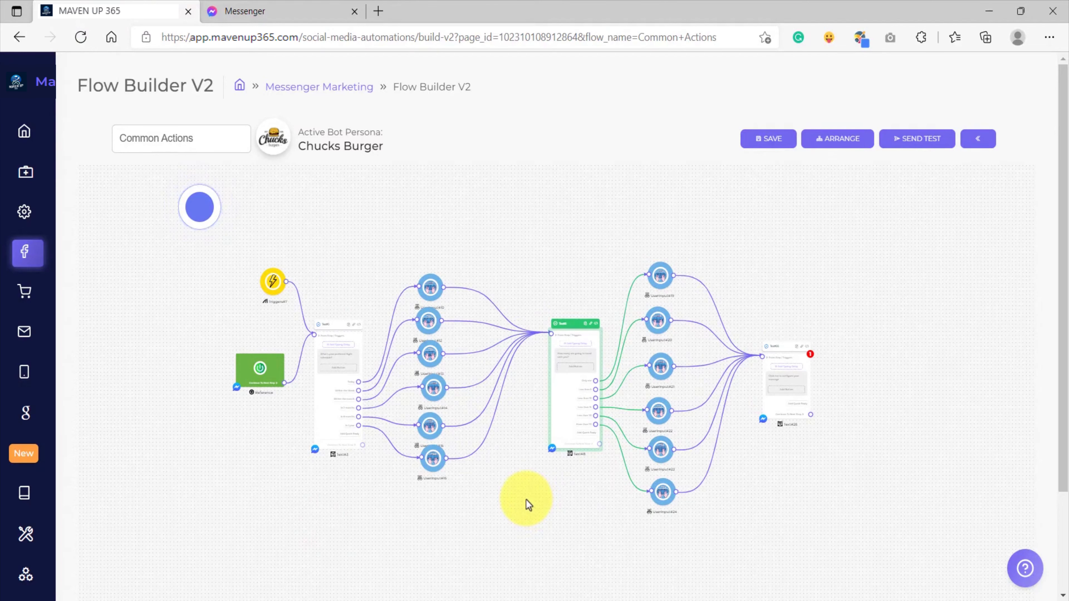
scroll(430, 353, up, 3)
scroll(434, 355, down, 2)
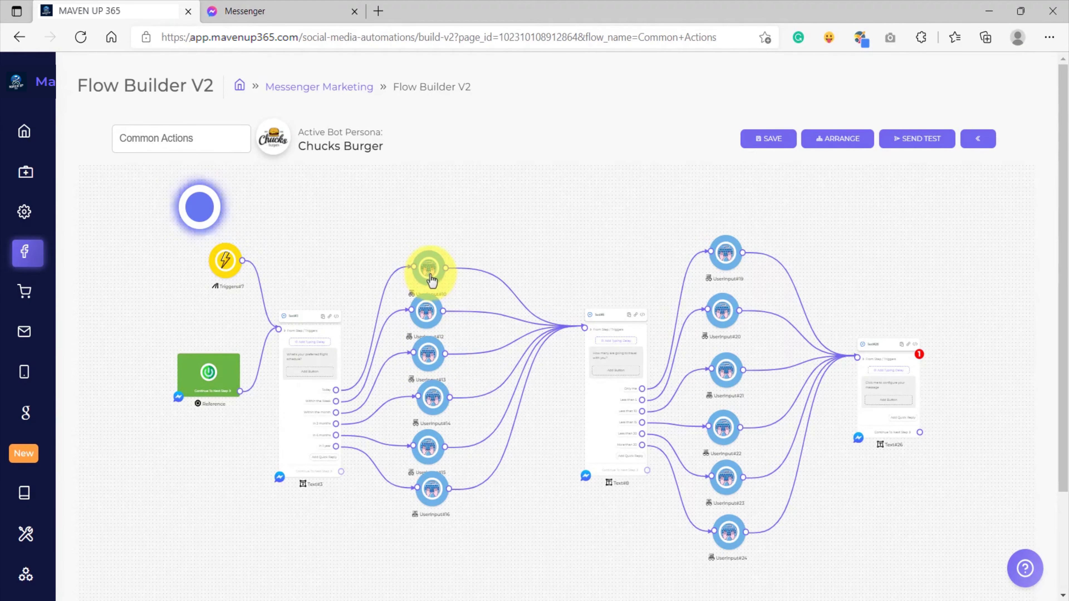
Delete all the User Input nodes following the flight schedule and travel companions questions.
right_click(430, 274)
click(439, 282)
right_click(429, 313)
click(436, 320)
right_click(430, 354)
click(439, 359)
right_click(432, 397)
click(444, 399)
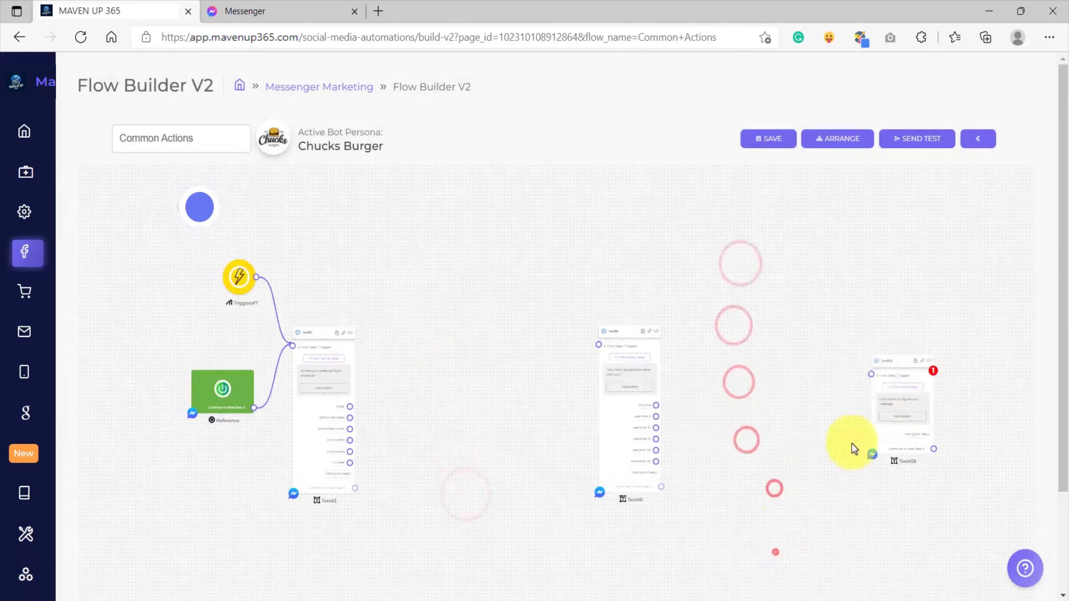
Move the travel companions question and the unconfigured text message node closer to the flight schedule question.
drag(892, 374, 842, 375)
drag(632, 341, 529, 337)
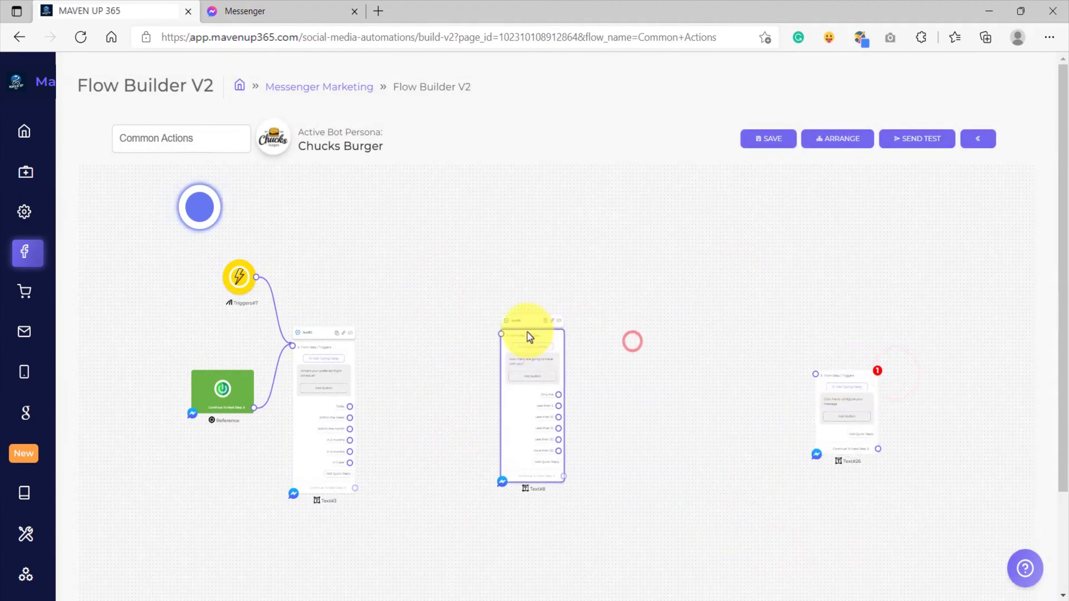
drag(841, 360, 654, 355)
Connect all six quick replies of the flight schedule question directly to the travel companions question.
scroll(399, 392, up, 5)
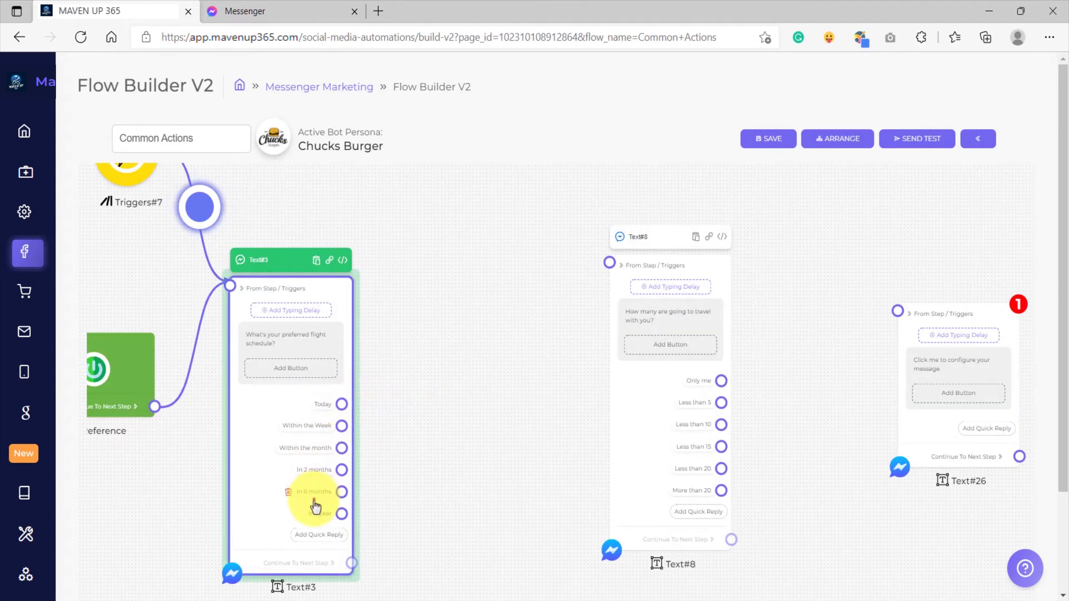
drag(313, 501, 329, 522)
drag(325, 309, 326, 276)
drag(343, 394, 610, 262)
drag(345, 413, 610, 269)
drag(345, 435, 611, 264)
drag(344, 459, 609, 260)
drag(345, 479, 610, 260)
drag(345, 502, 609, 260)
Add an Action node above the two questions and connect its next step to the travel companions question.
scroll(537, 239, down, 5)
drag(533, 237, 484, 314)
scroll(486, 318, up, 3)
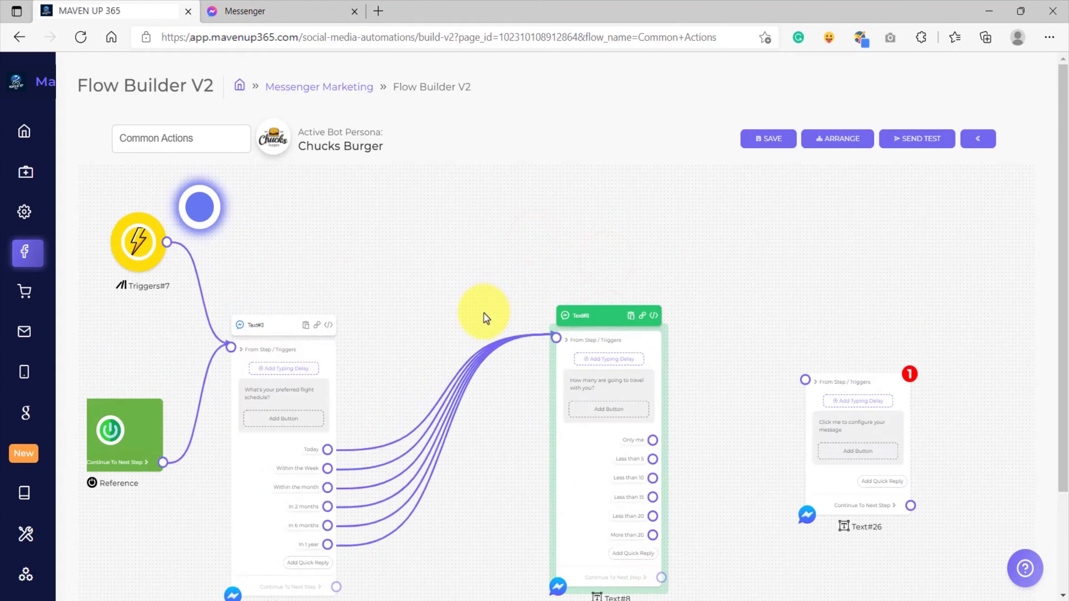
drag(620, 334, 586, 335)
drag(486, 272, 511, 318)
right_click(436, 224)
click(516, 532)
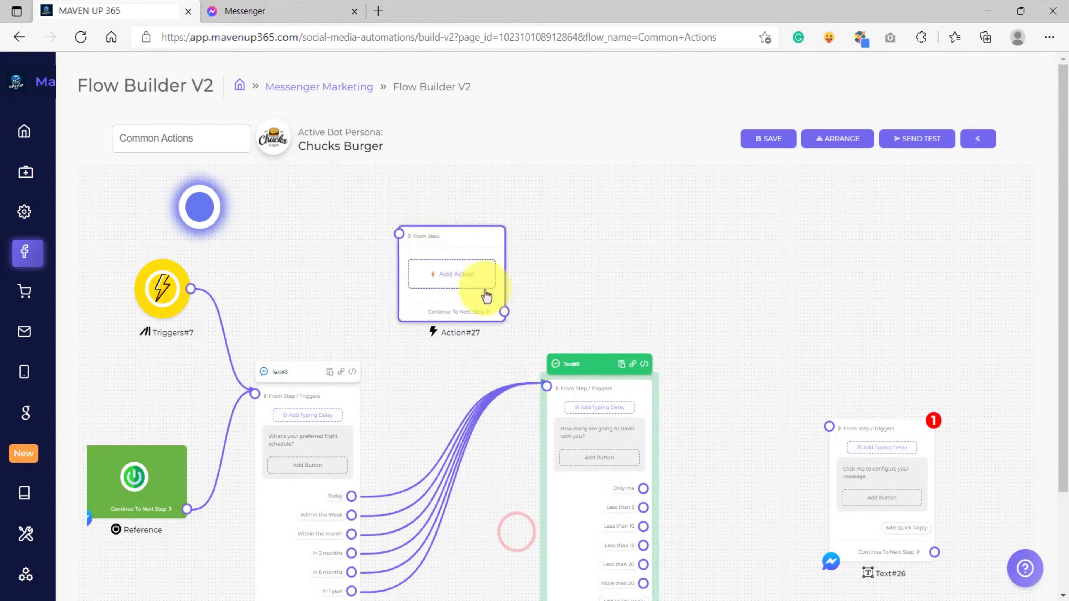
drag(505, 312, 547, 388)
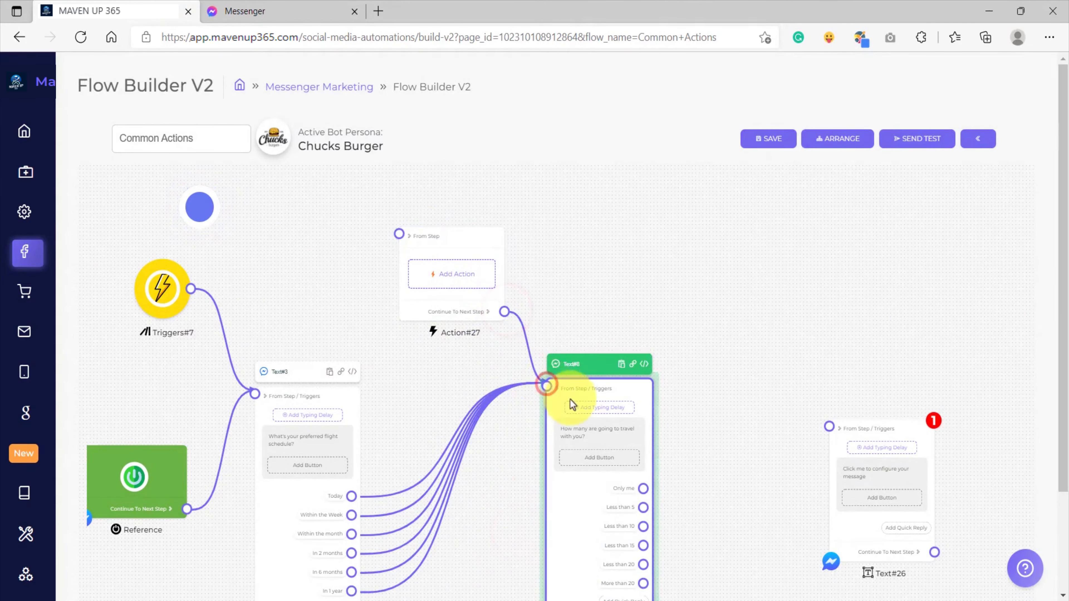
Add a "Modify preffered_schedule (Custom Variable)" action to the new Action node.
scroll(570, 399, up, 5)
scroll(639, 503, up, 4)
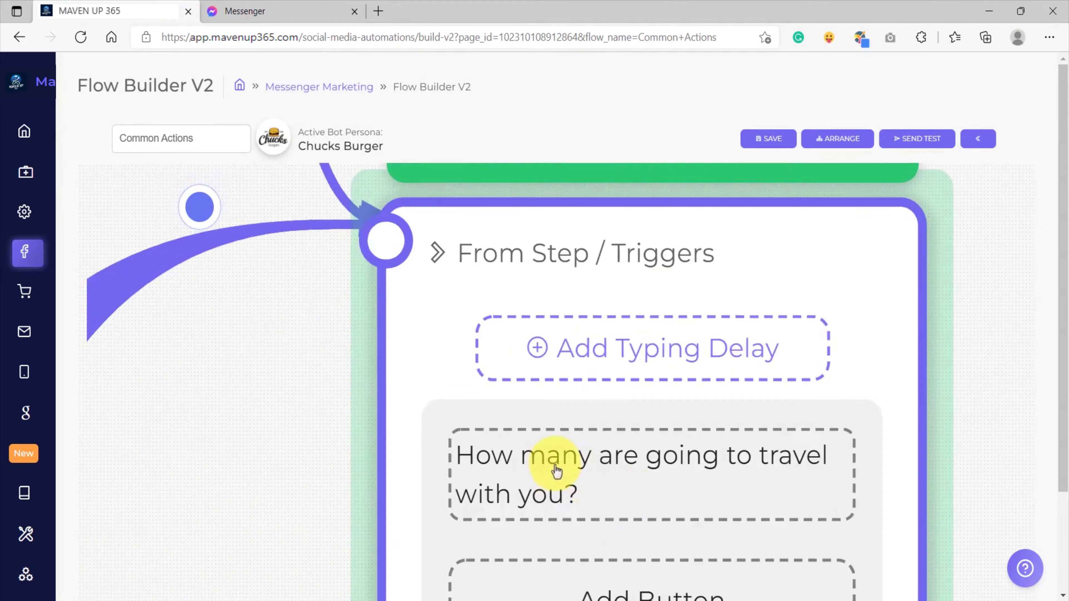
scroll(557, 470, down, 6)
scroll(489, 270, up, 3)
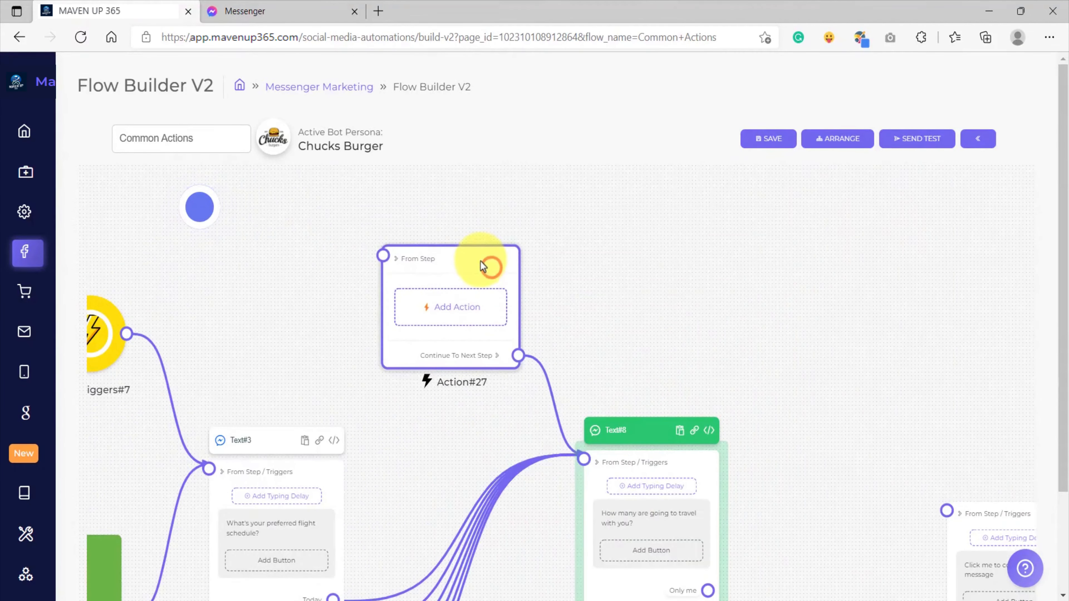
click(462, 309)
click(425, 279)
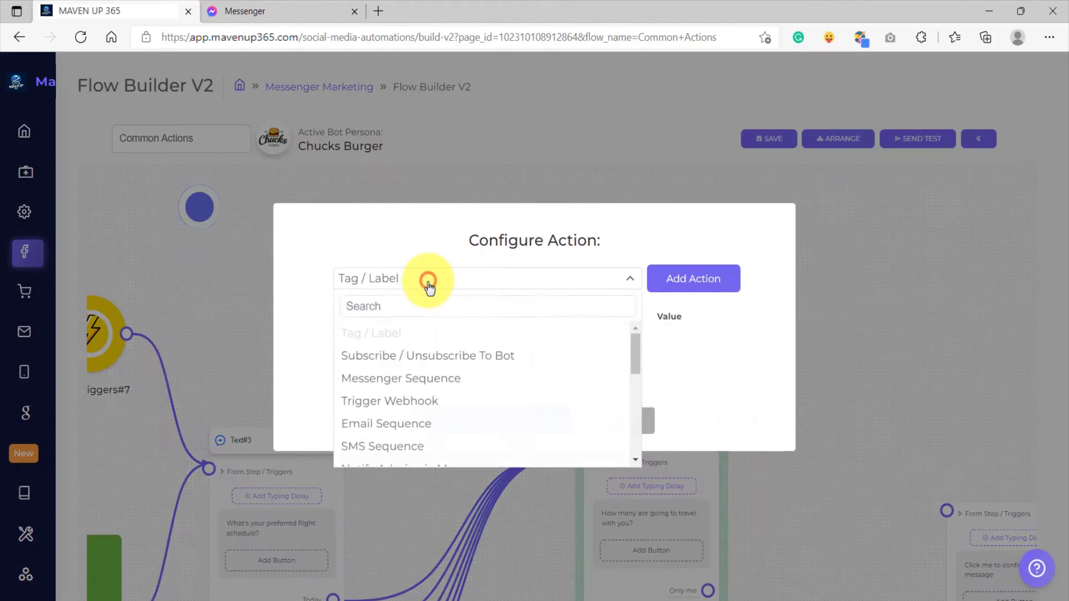
drag(639, 356, 637, 393)
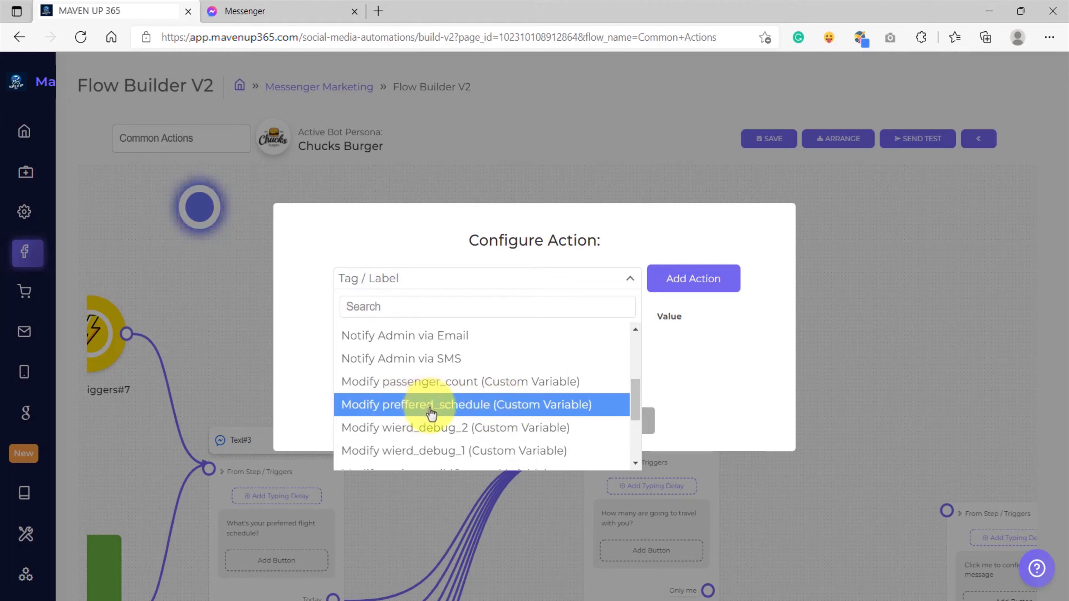
click(461, 405)
click(680, 278)
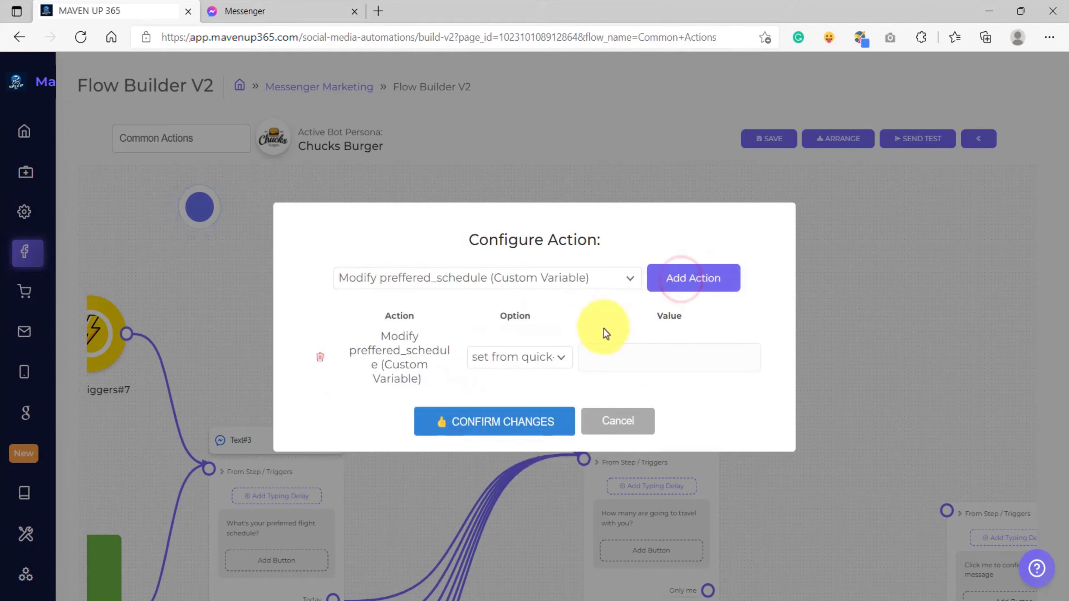
Set the preffered_schedule action's option to "set from quick-reply/button" after trying "set new value" and "remove value", and confirm the action configuration.
click(543, 357)
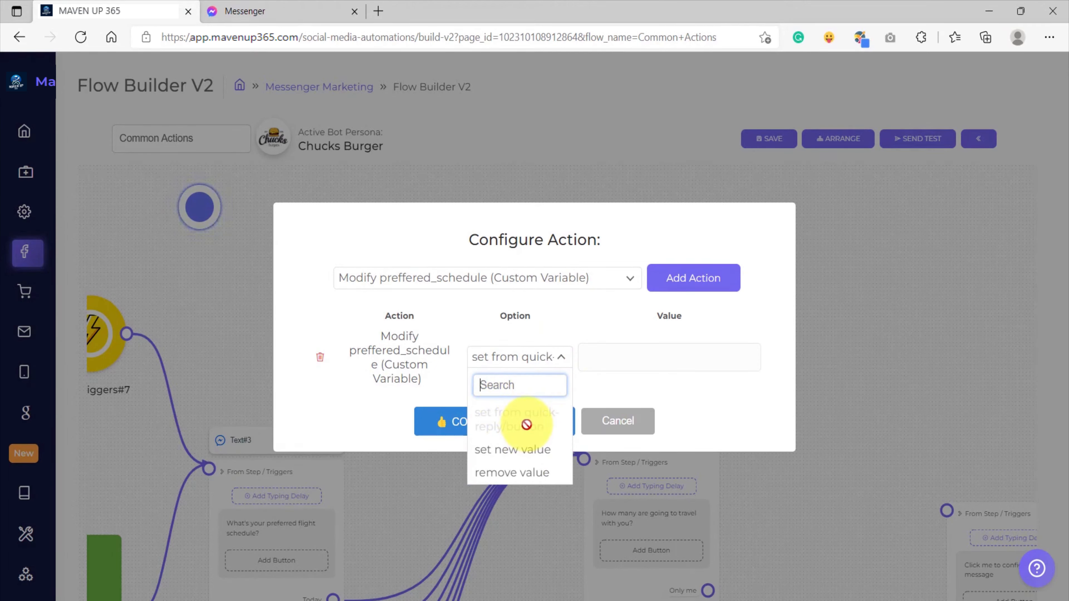
click(528, 449)
click(615, 359)
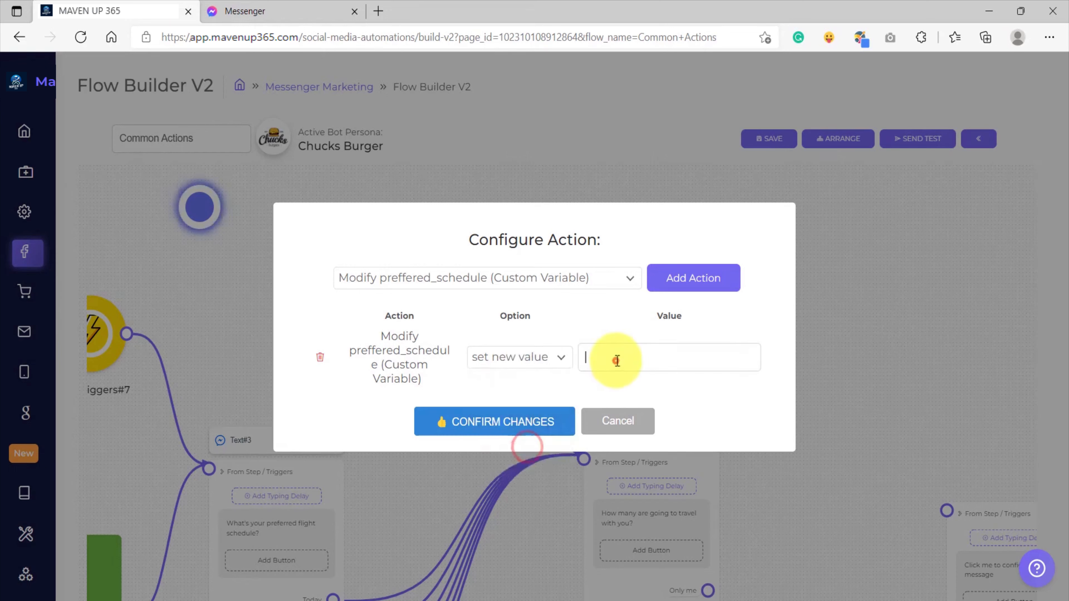
click(520, 357)
click(494, 472)
click(526, 354)
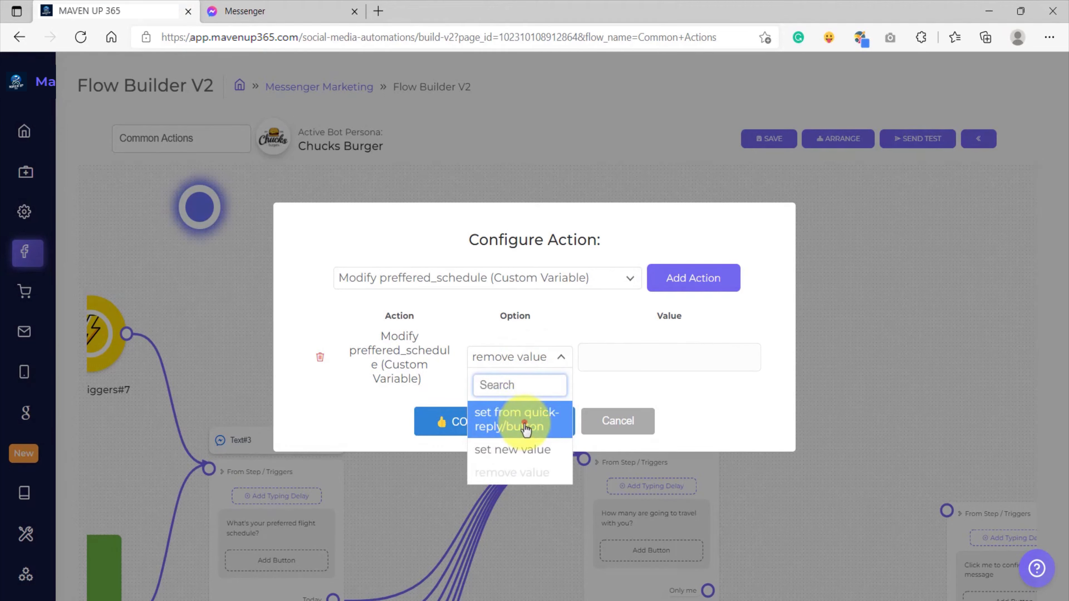
click(526, 429)
click(521, 357)
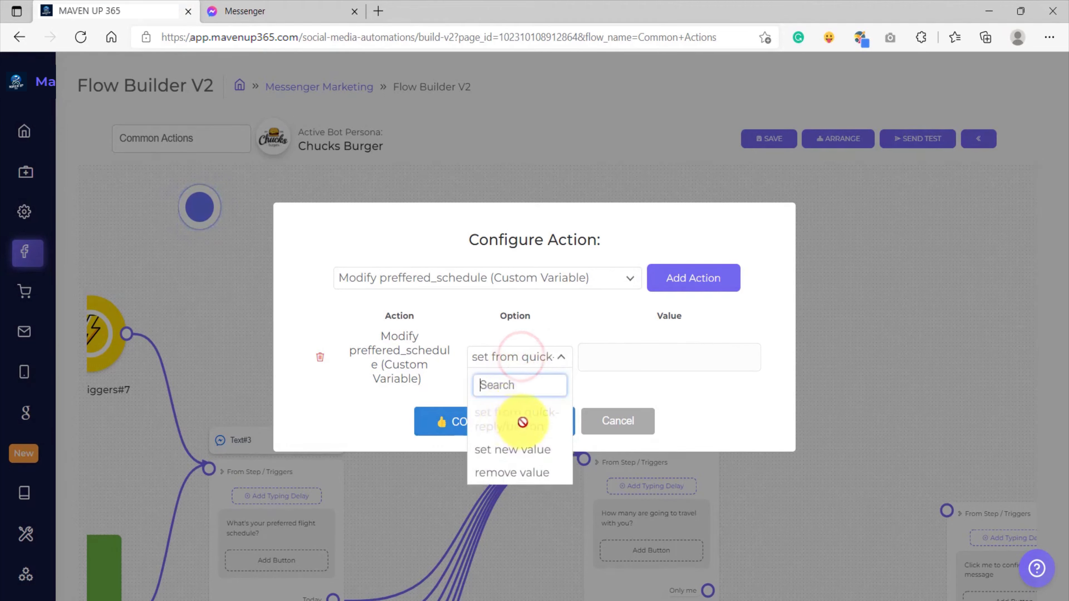
click(520, 357)
click(505, 421)
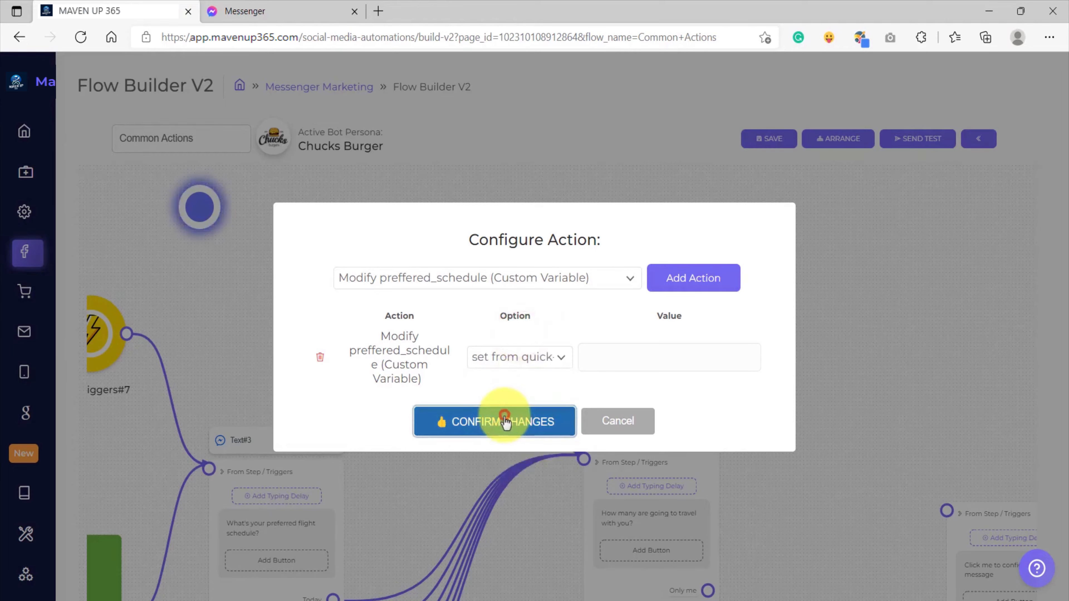
Move the unconfigured text message node closer to the travel companions question.
scroll(504, 417, down, 4)
drag(688, 413, 548, 335)
drag(688, 399, 648, 385)
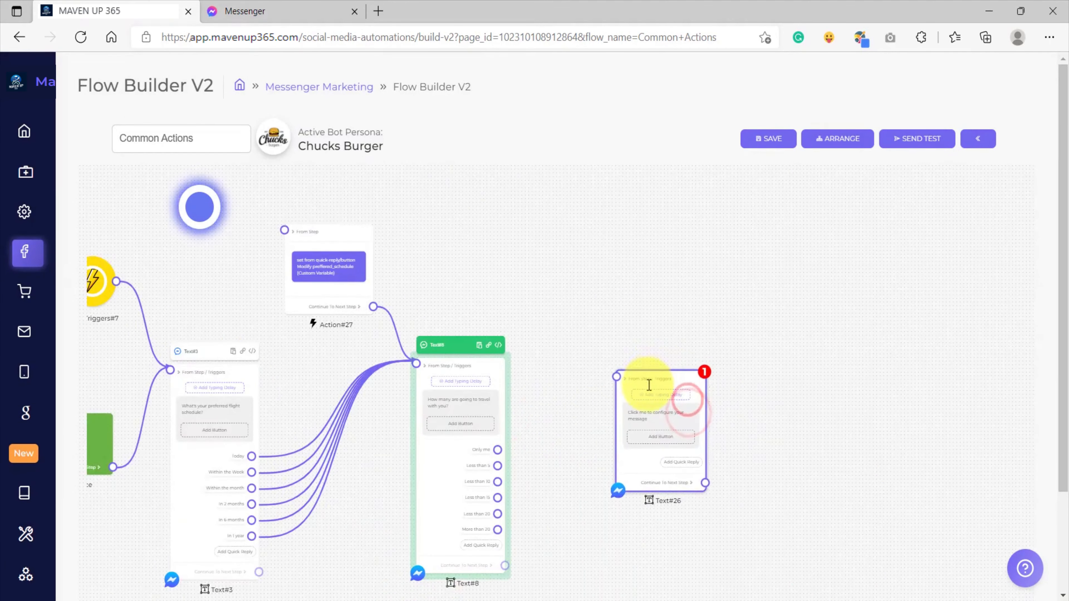
Connect all six quick replies of the travel companions question directly to the unconfigured text message node.
scroll(567, 435, up, 3)
drag(465, 457, 637, 352)
drag(464, 481, 637, 353)
drag(465, 504, 590, 418)
drag(466, 517, 669, 281)
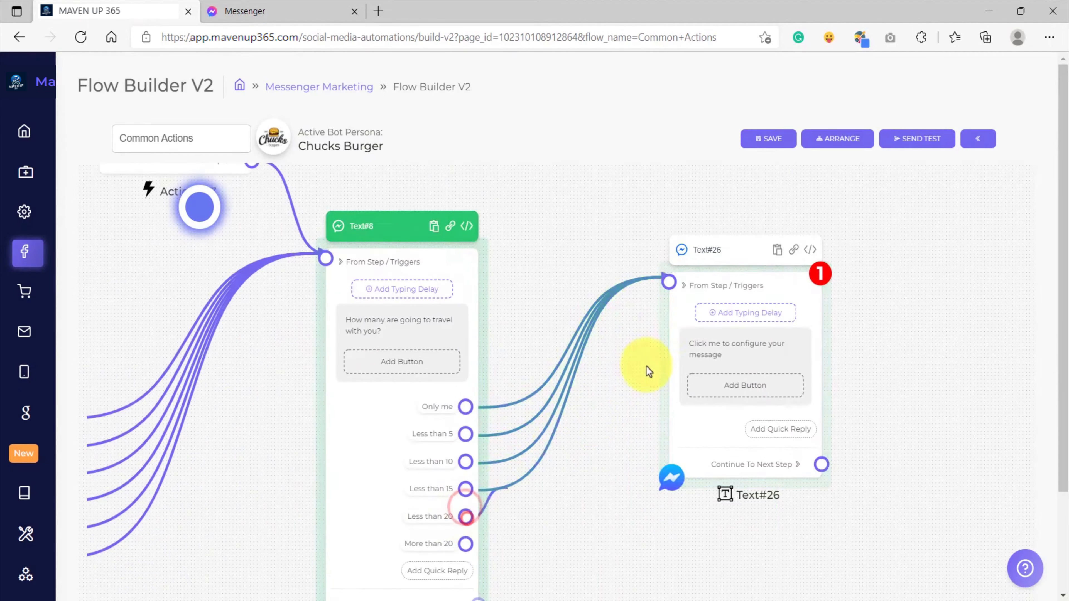
drag(466, 544, 666, 281)
Add a second Action node above the travel companions question and the unconfigured text message, and connect its next step to that text message.
scroll(618, 239, down, 5)
drag(612, 226, 597, 339)
right_click(572, 265)
click(603, 545)
drag(618, 550, 592, 282)
scroll(592, 281, up, 3)
drag(650, 323, 671, 507)
drag(706, 468, 789, 415)
scroll(725, 346, down, 3)
drag(765, 284, 672, 285)
Enter "Thank you!" and "This is to confirm the values you entered:" as separate paragraphs in the unconfigured text message.
scroll(736, 502, up, 4)
click(703, 498)
click(493, 316)
text(Hta)
key(BackSpace)
key(BackSpace)
key(BackSpace)
text(Thank you!)
key(Return)
key(Return)
text(This is to)
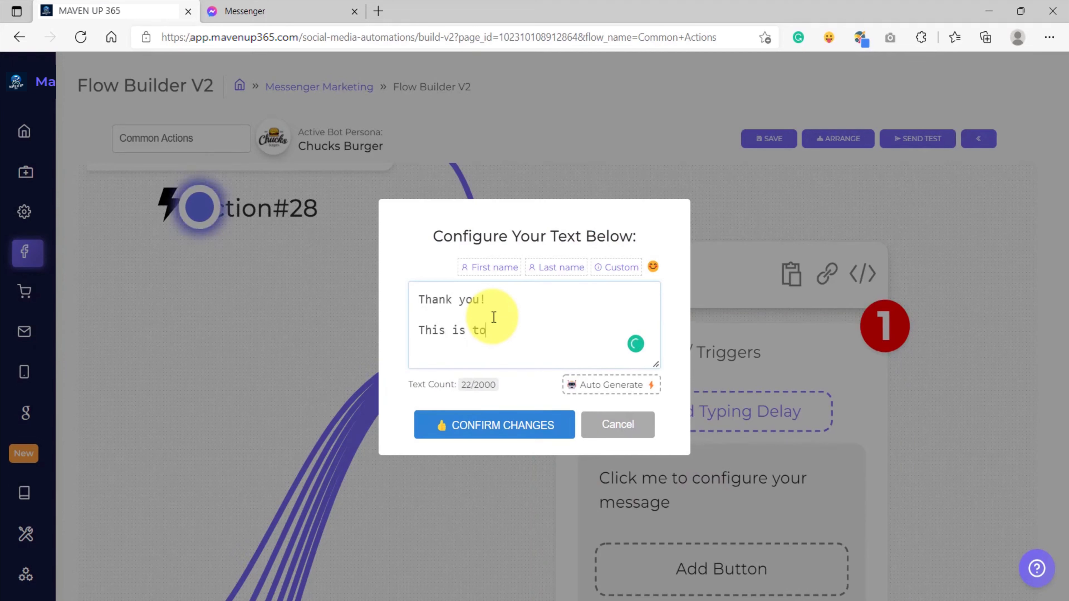
text( confirm the values you entered:)
key(Return)
key(Return)
Enlarge the message text box and add a "Preferred Schedule:" line followed by the preffered_schedule custom variable.
drag(656, 364, 658, 472)
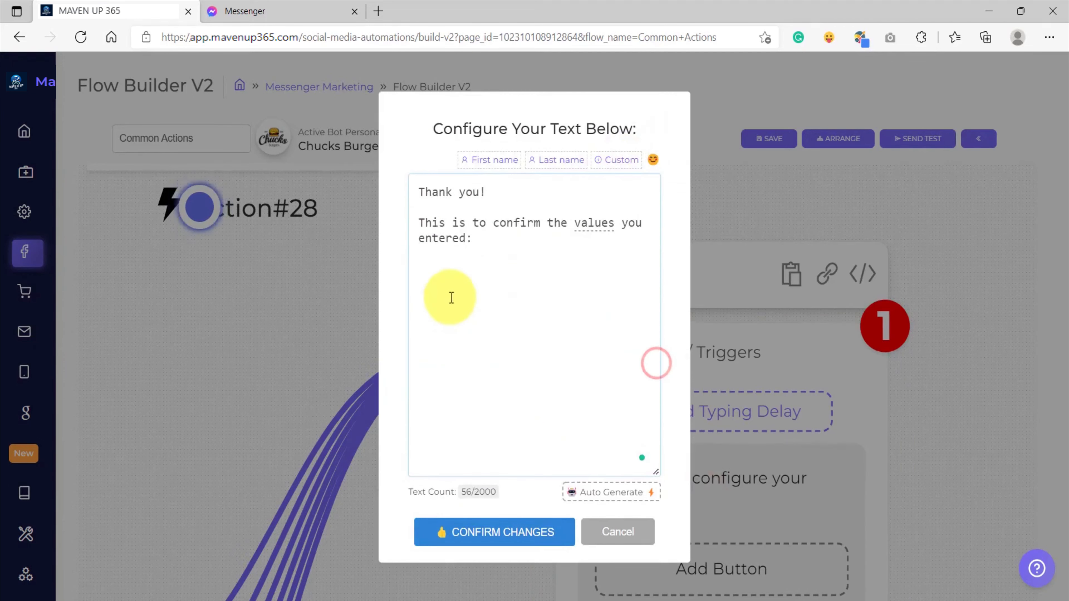
click(484, 289)
click(624, 161)
click(717, 129)
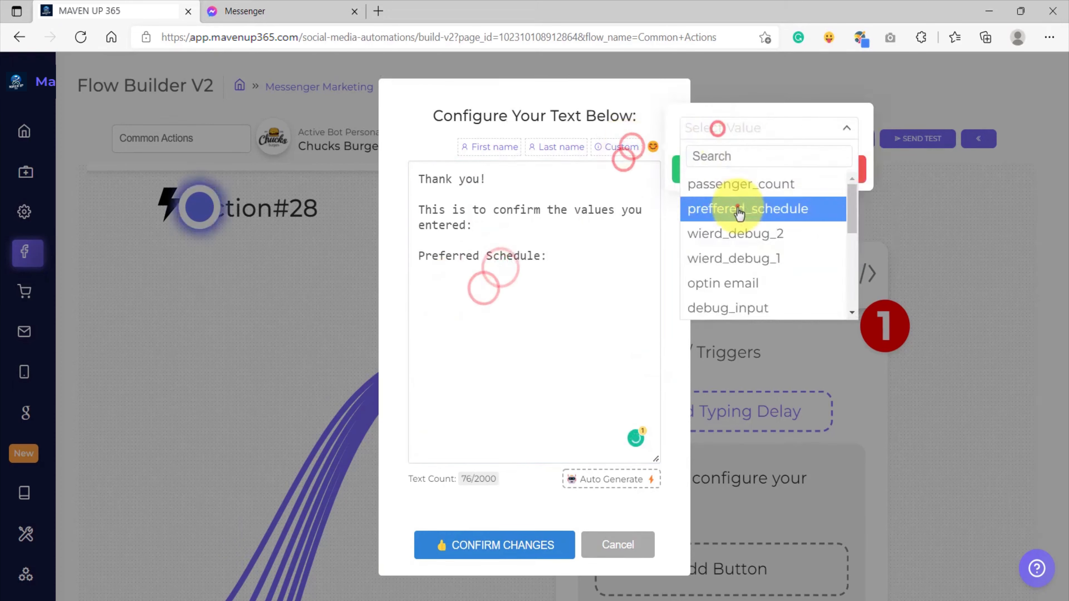
click(737, 206)
click(723, 173)
Add a "Passenger Count:" line followed by the passenger_count custom variable, and confirm the message text.
click(581, 281)
key(Return)
key(Return)
text(Passener)
key(BackSpace)
key(BackSpace)
text(ger COunt:)
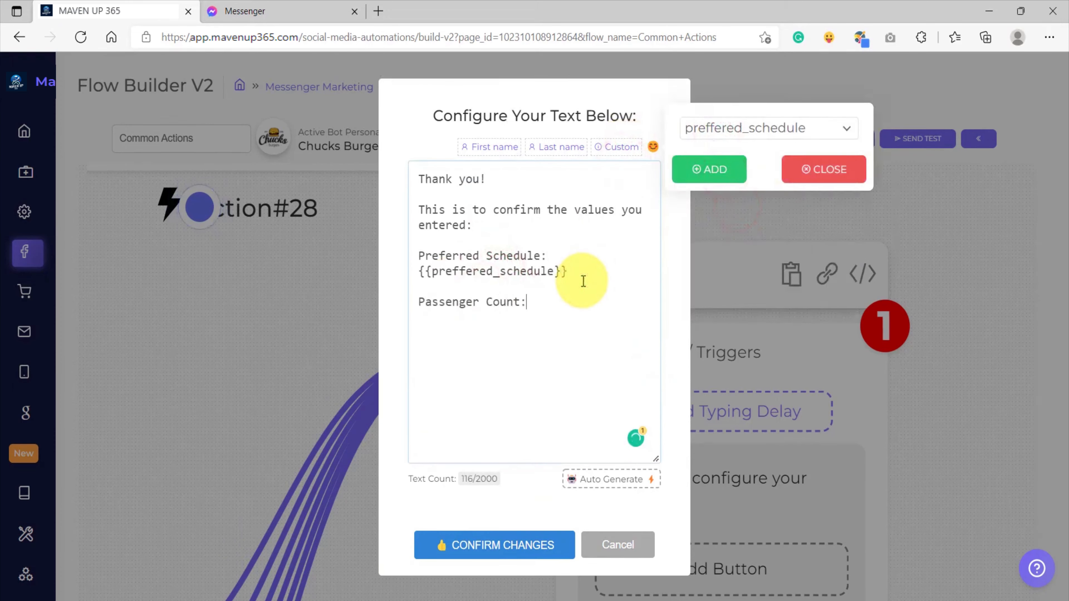
click(714, 130)
click(724, 188)
click(722, 171)
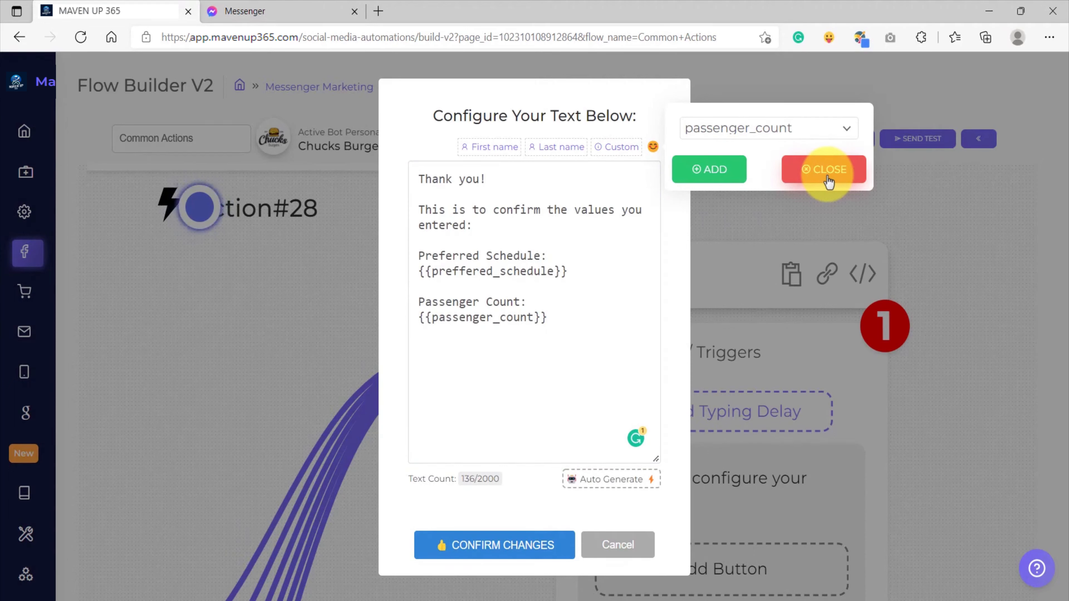
click(827, 181)
click(508, 530)
Review the confirmation message's text and the two custom variables it uses for the preferred schedule and passenger count.
scroll(514, 516, down, 3)
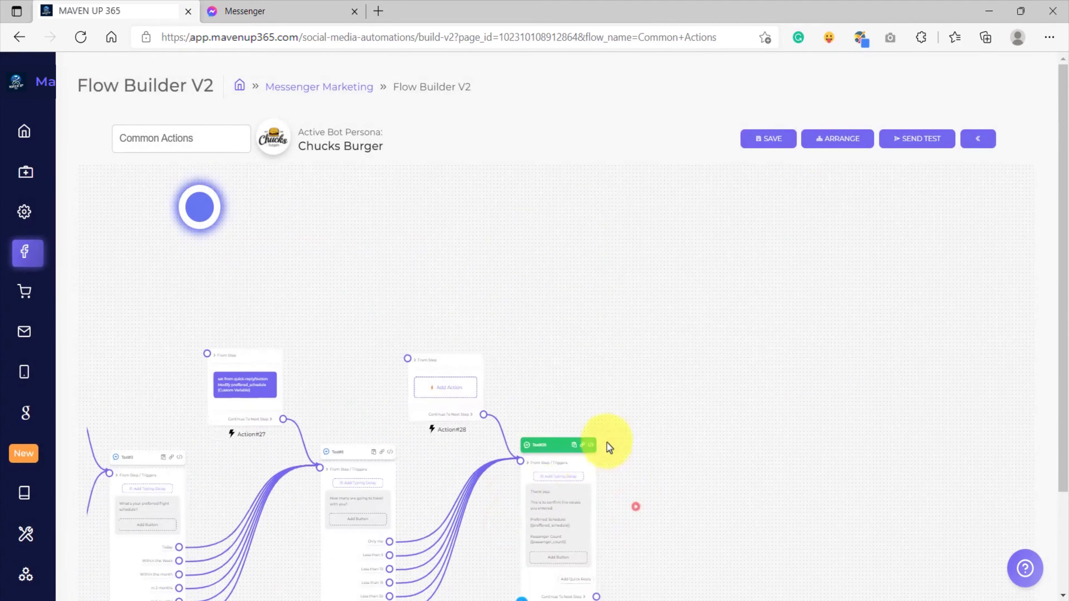
drag(604, 509, 602, 507)
scroll(553, 518, up, 5)
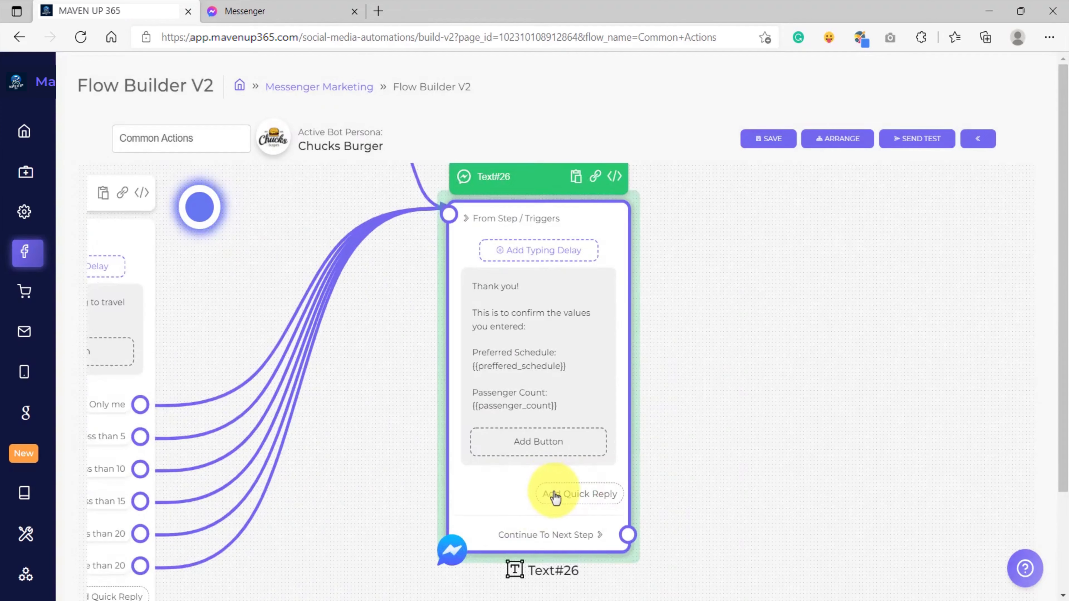
scroll(524, 332, up, 5)
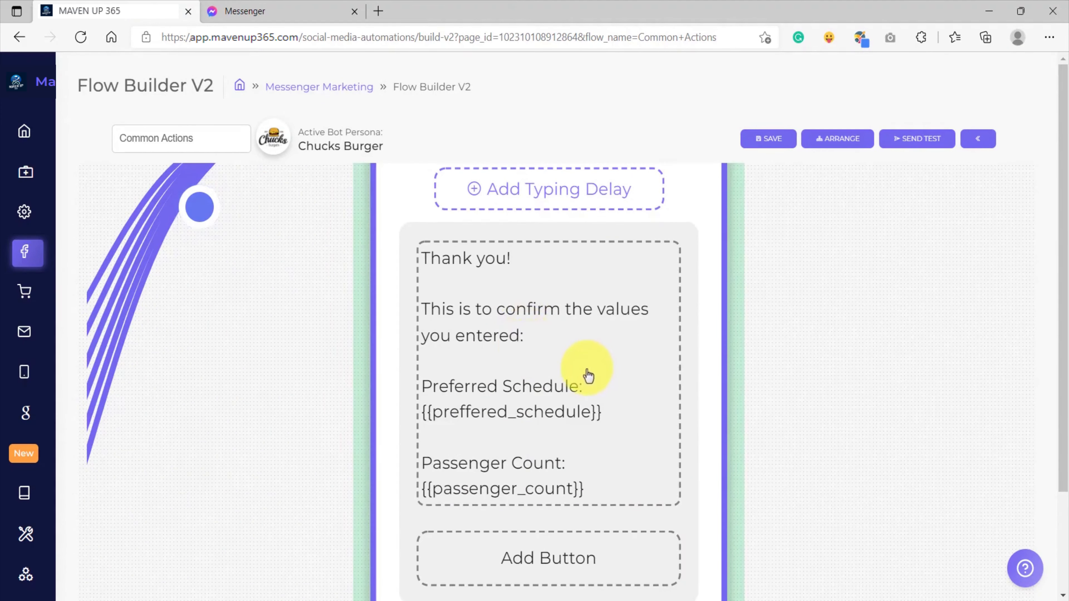
scroll(588, 375, down, 5)
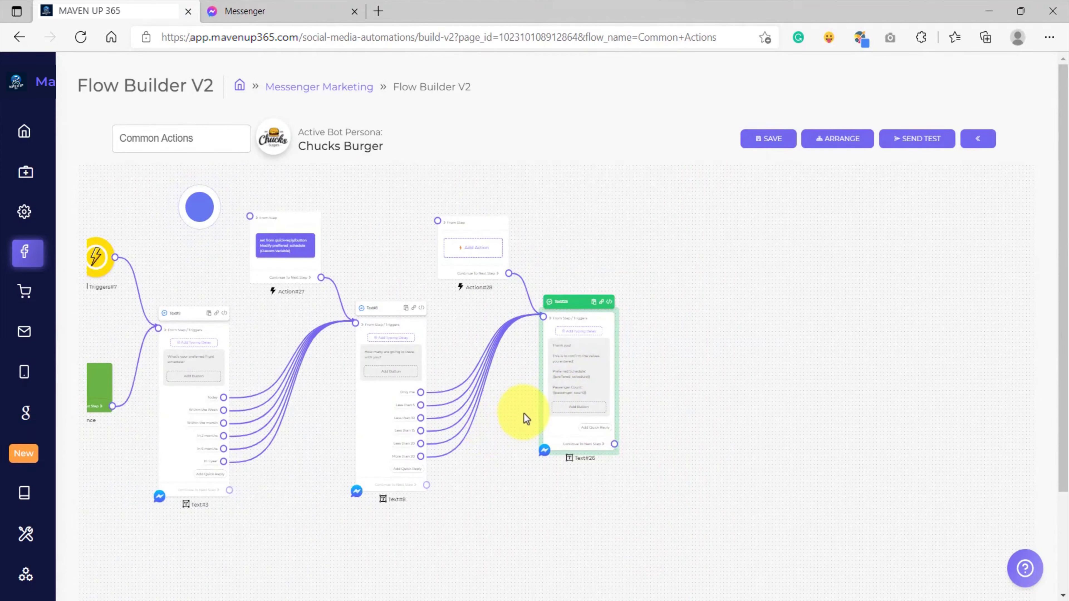
scroll(572, 370, up, 6)
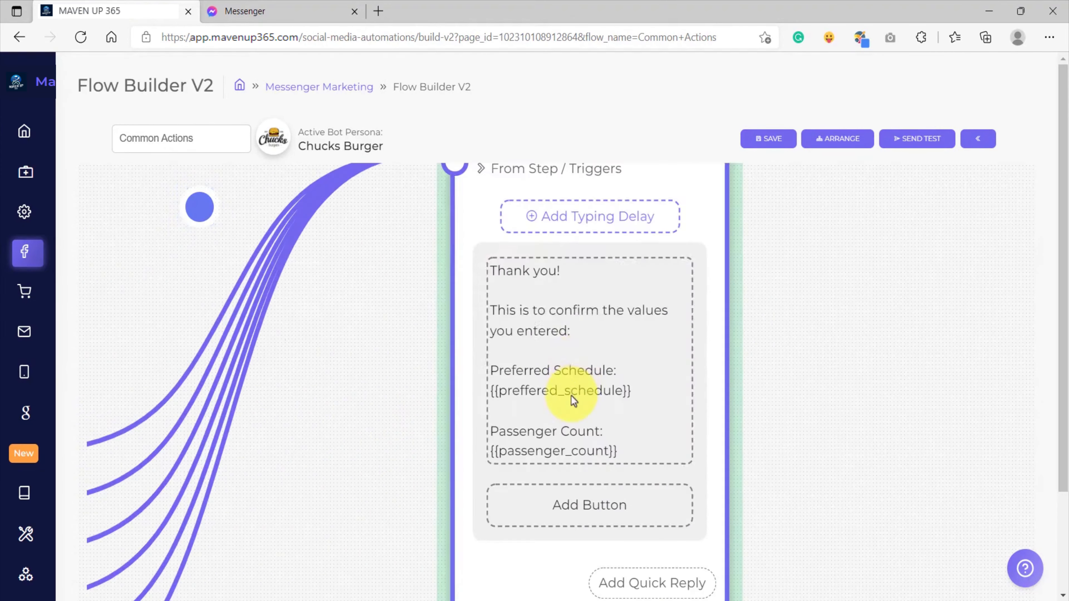
click(571, 396)
drag(653, 362, 661, 446)
drag(589, 297, 373, 301)
drag(560, 343, 418, 343)
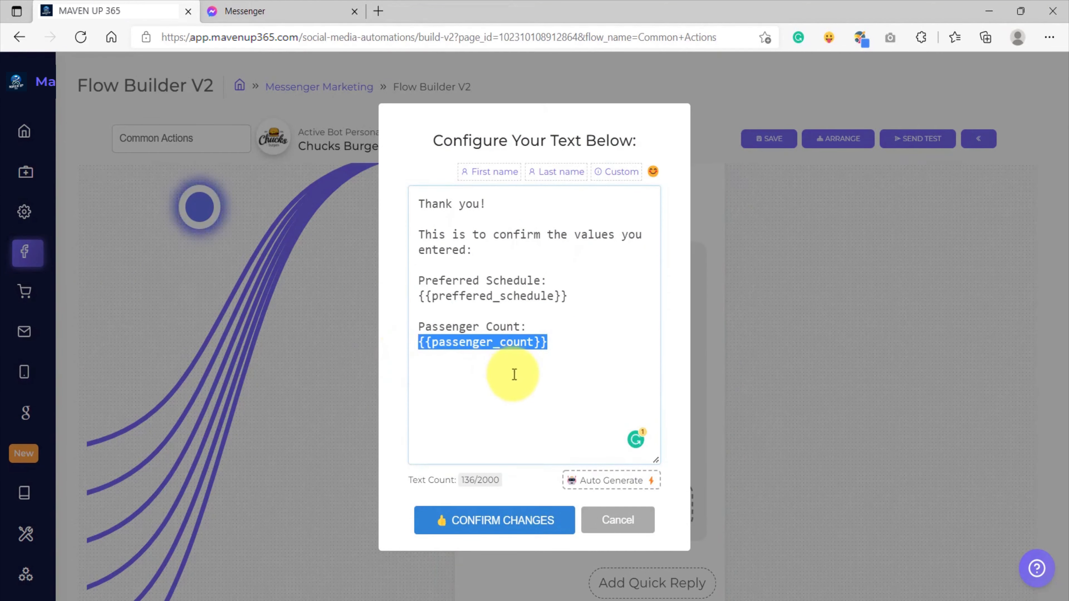
drag(580, 300, 412, 322)
click(565, 346)
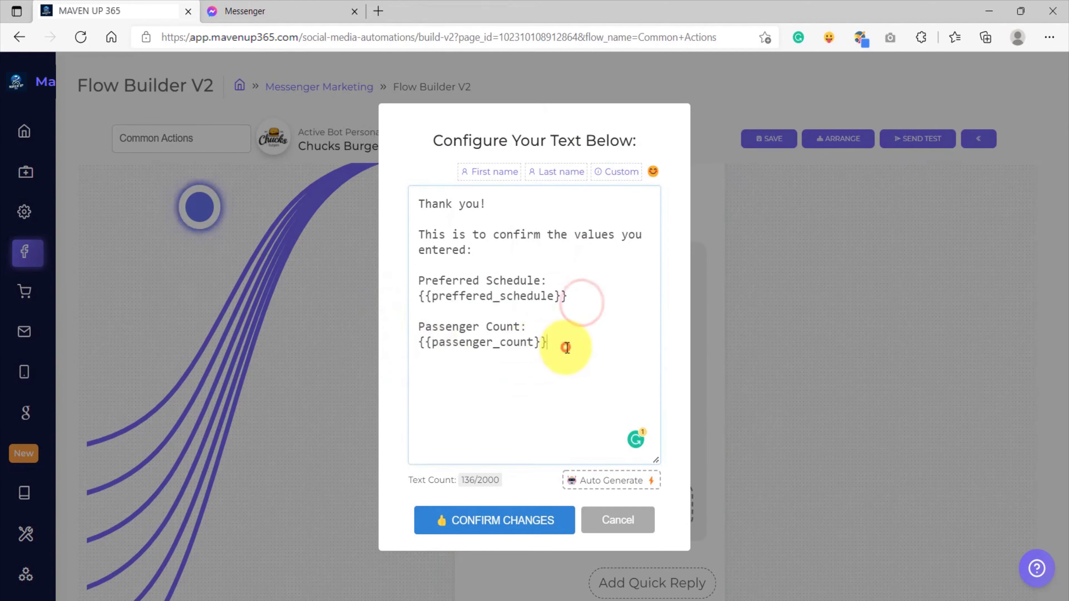
click(494, 523)
Add a "Modify passenger_count (Custom Variable)" action with the option "set from quick-reply/button" to the second Action node and confirm it.
scroll(390, 515, down, 5)
scroll(498, 341, up, 4)
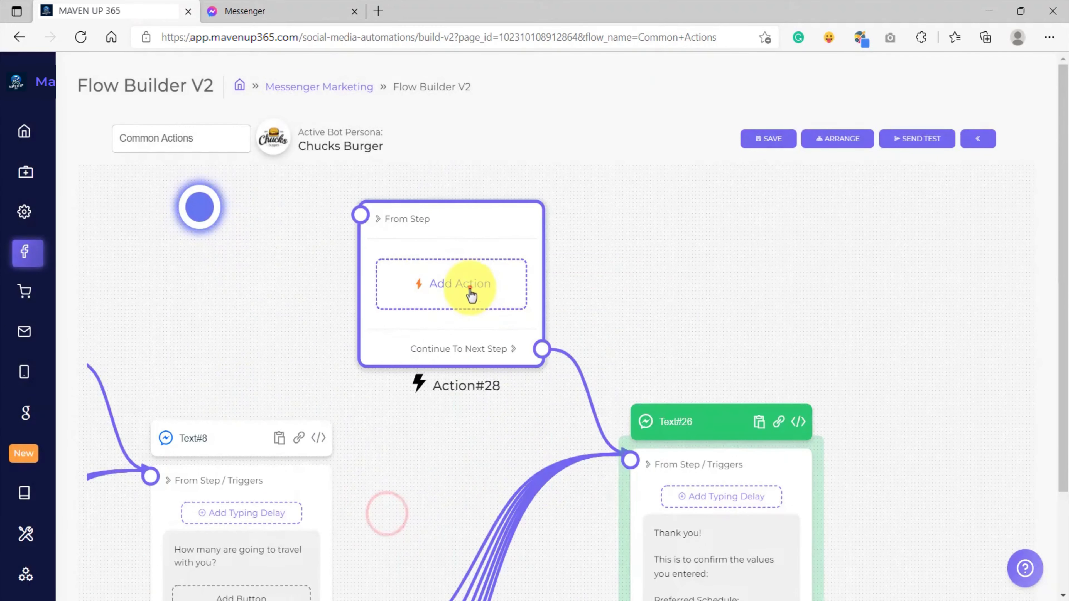
click(471, 295)
click(469, 280)
scroll(463, 337, down, 5)
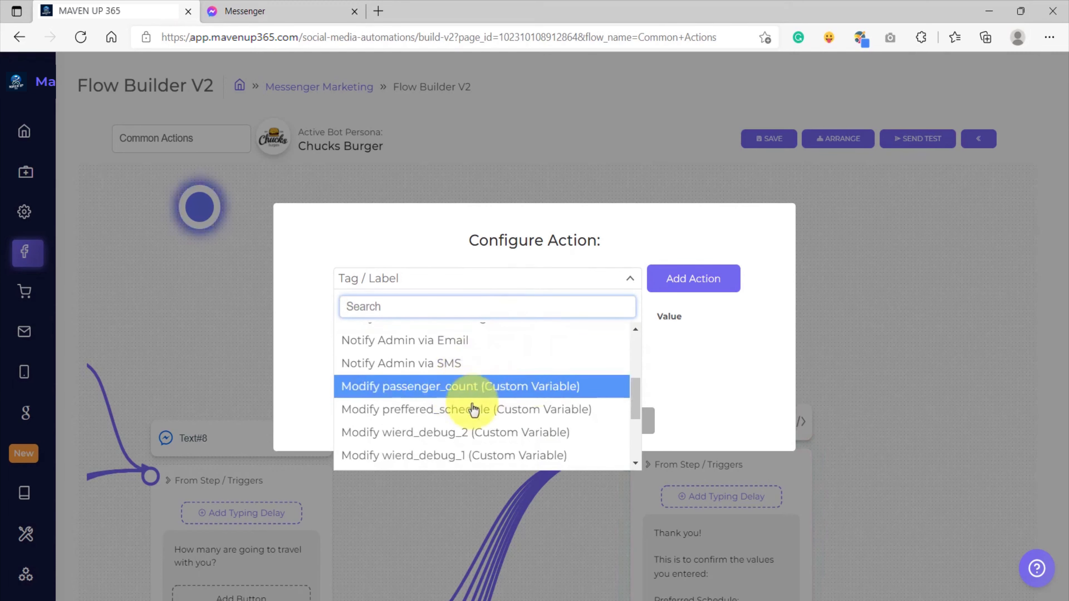
click(490, 392)
click(673, 278)
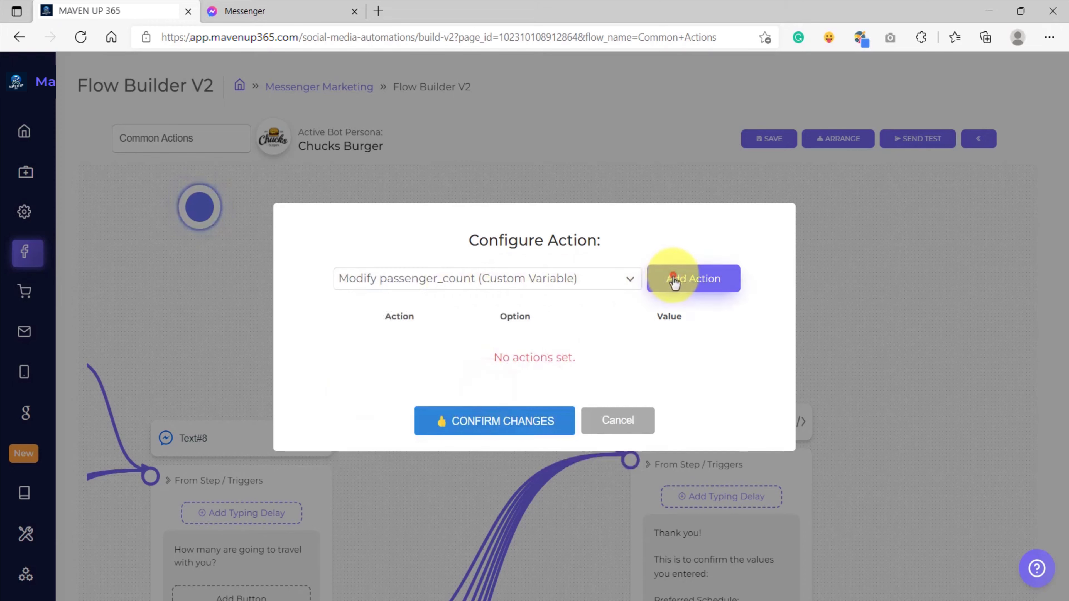
click(518, 358)
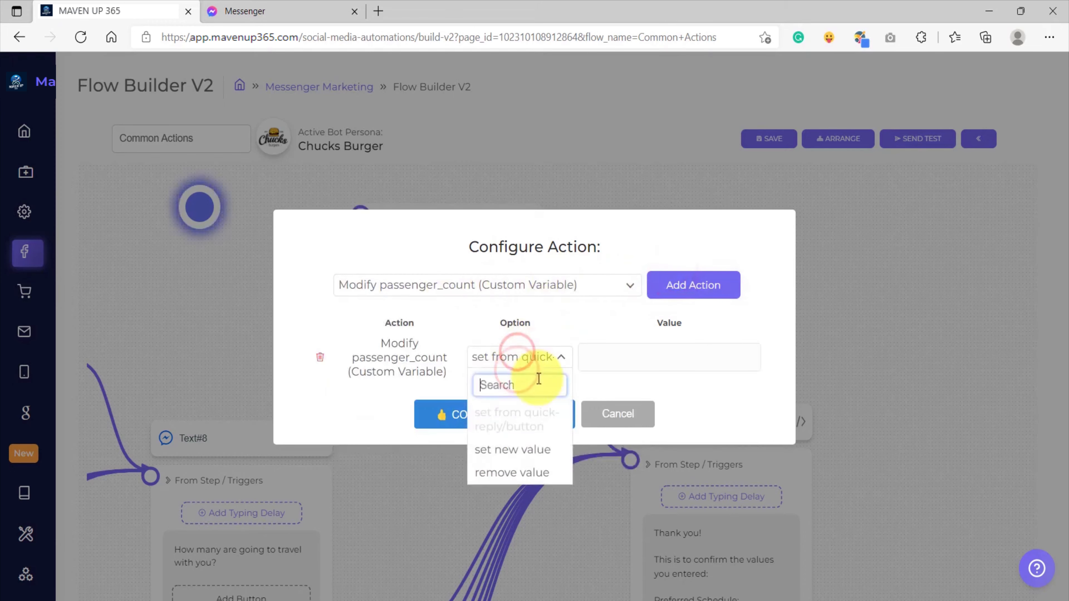
click(563, 329)
click(499, 416)
Examine how the quick replies of both questions and the Action nodes connect to the message nodes.
scroll(526, 379, down, 5)
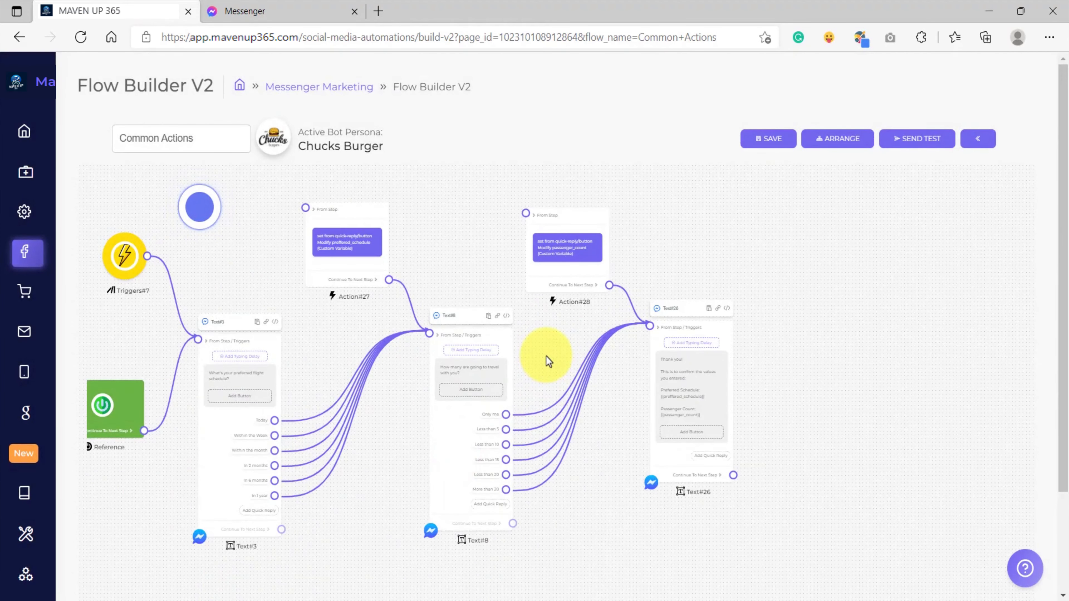
drag(553, 355, 589, 366)
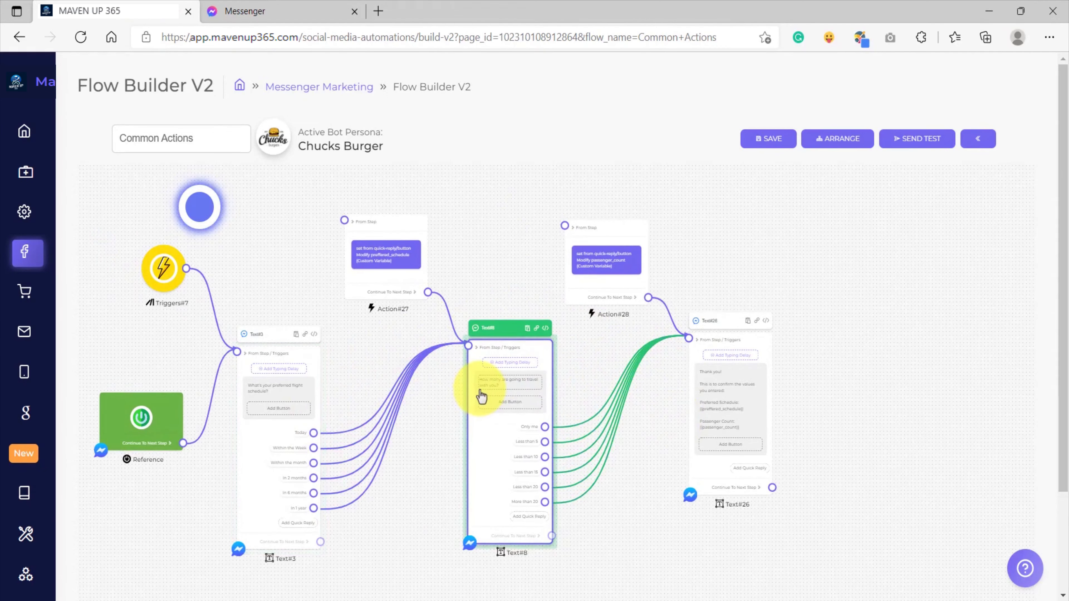
scroll(354, 455, up, 4)
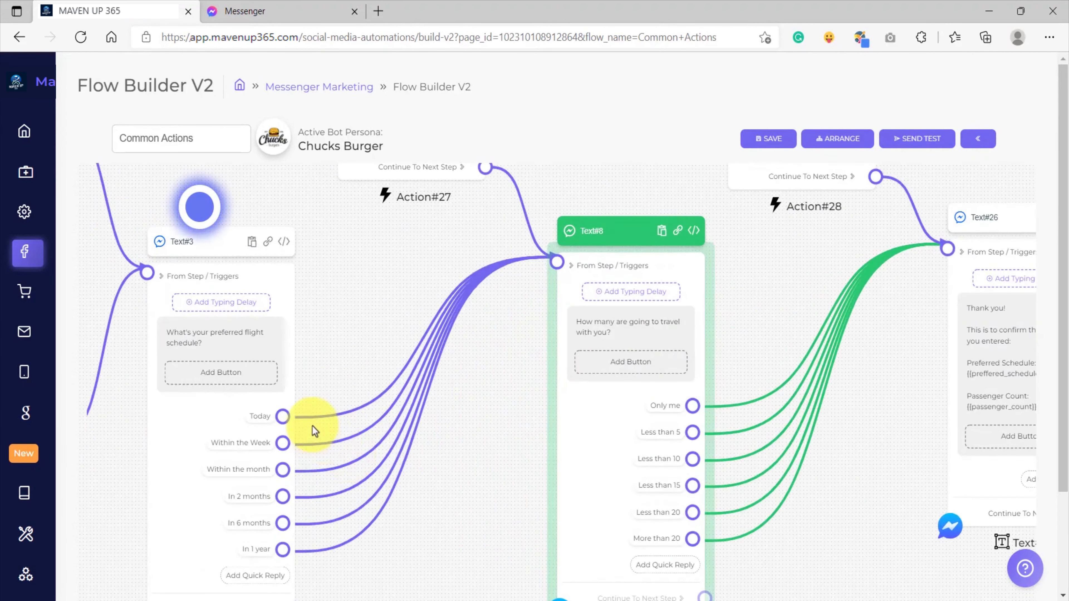
scroll(371, 494, down, 4)
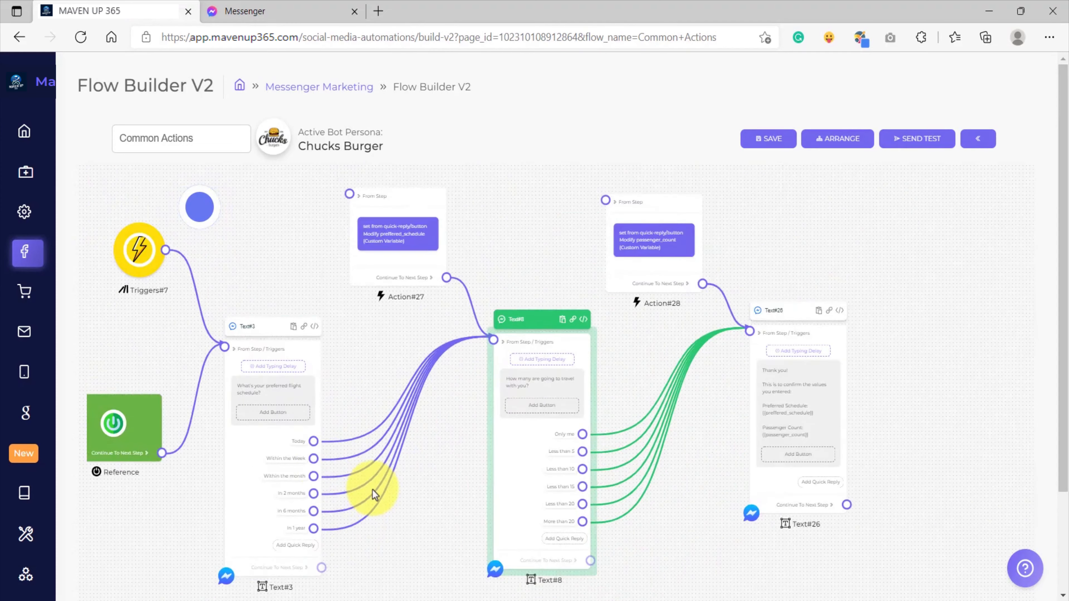
scroll(389, 375, up, 5)
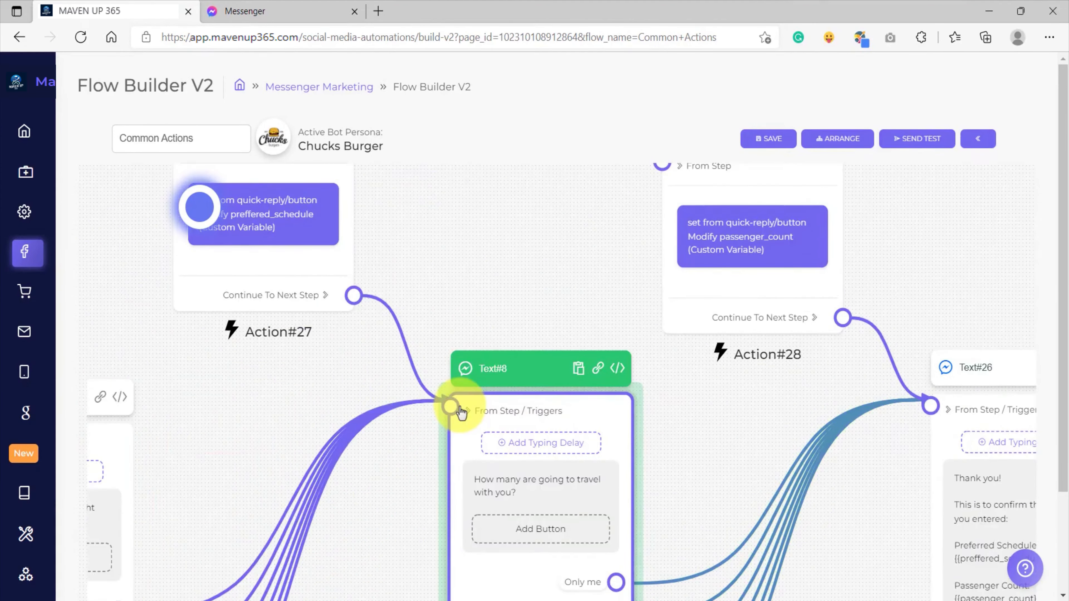
scroll(451, 415, up, 2)
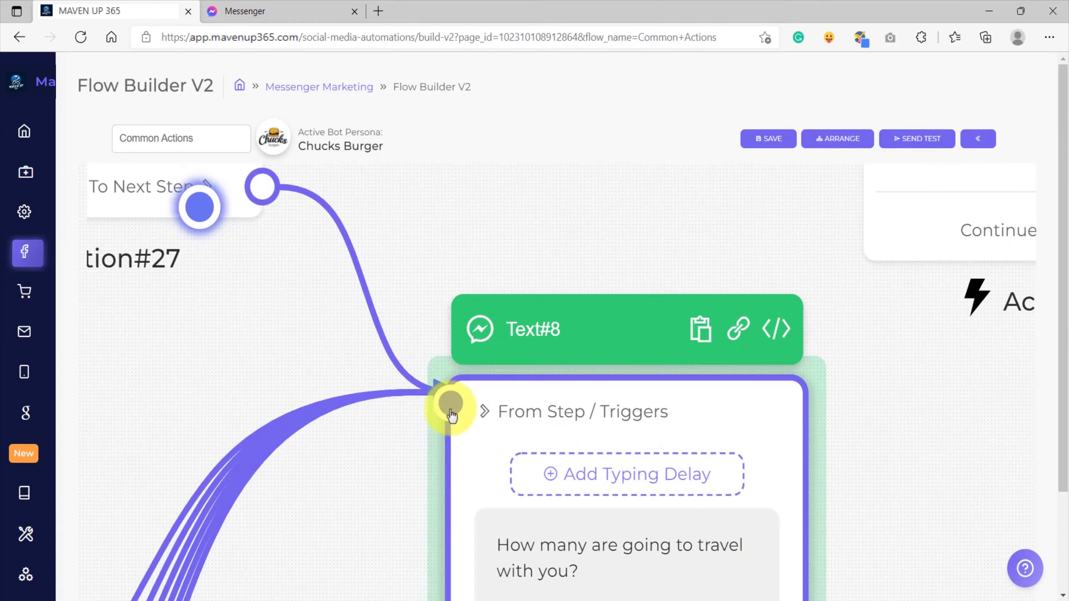
scroll(451, 415, down, 4)
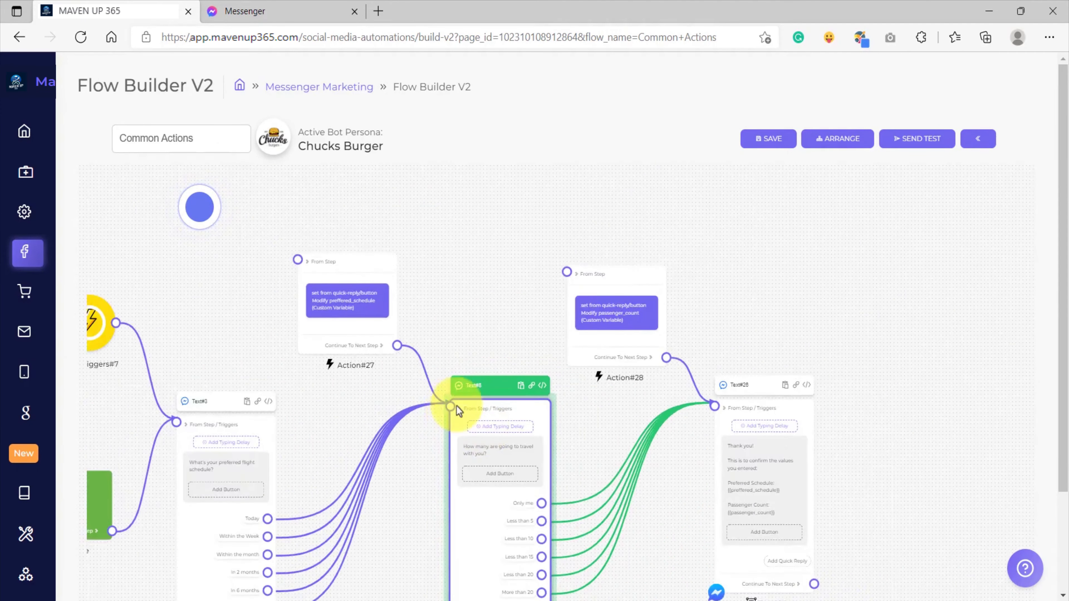
Examine the preffered_schedule and passenger_count Action nodes, including their From Step inputs and next-step connections.
scroll(443, 246, up, 4)
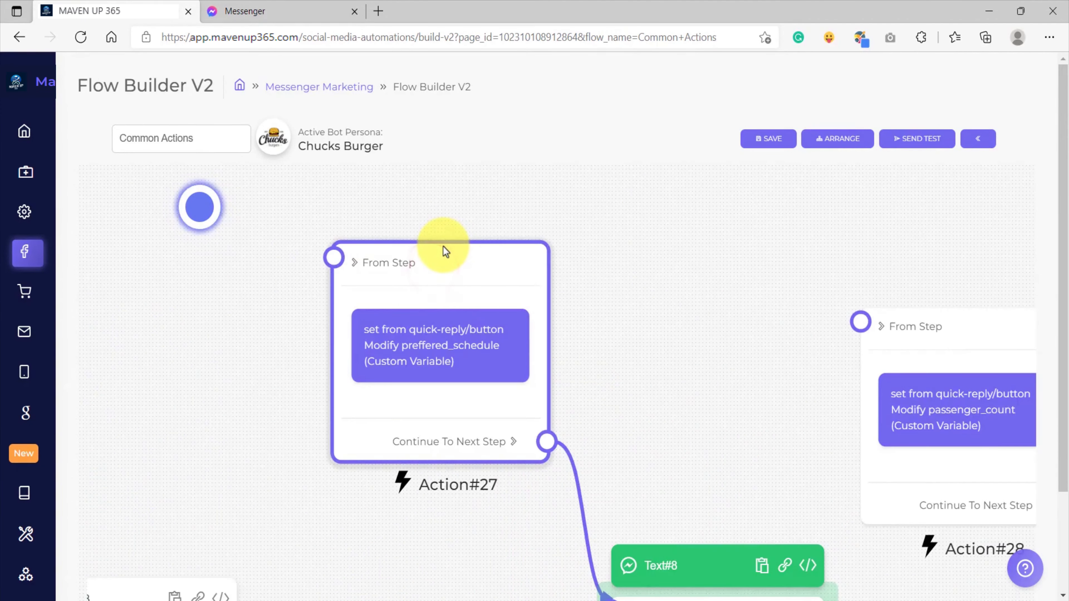
scroll(444, 251, up, 1)
drag(452, 269, 487, 283)
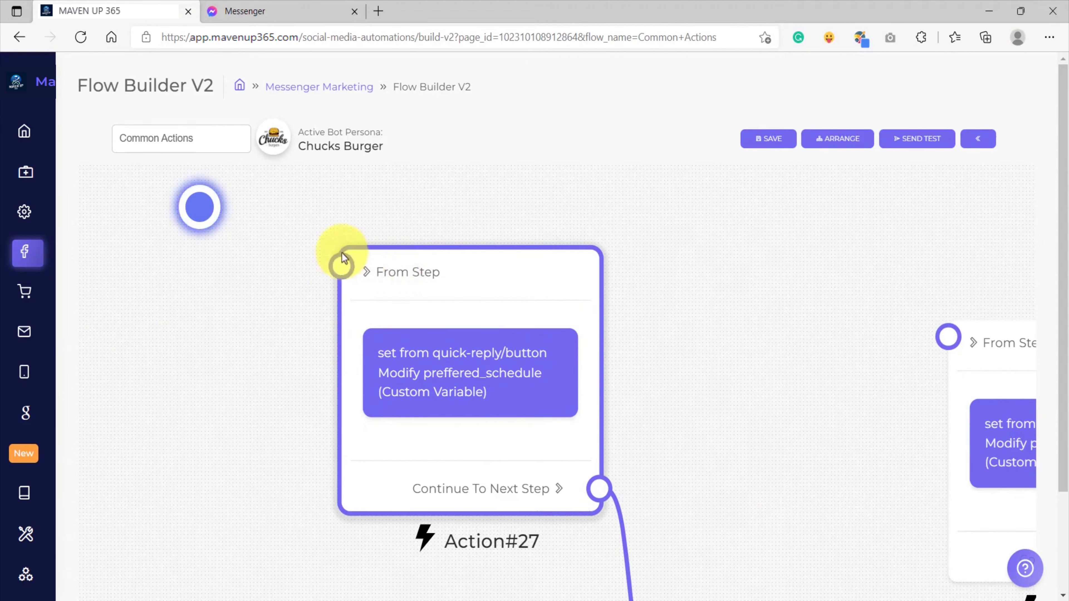
scroll(367, 276, down, 5)
scroll(375, 280, up, 5)
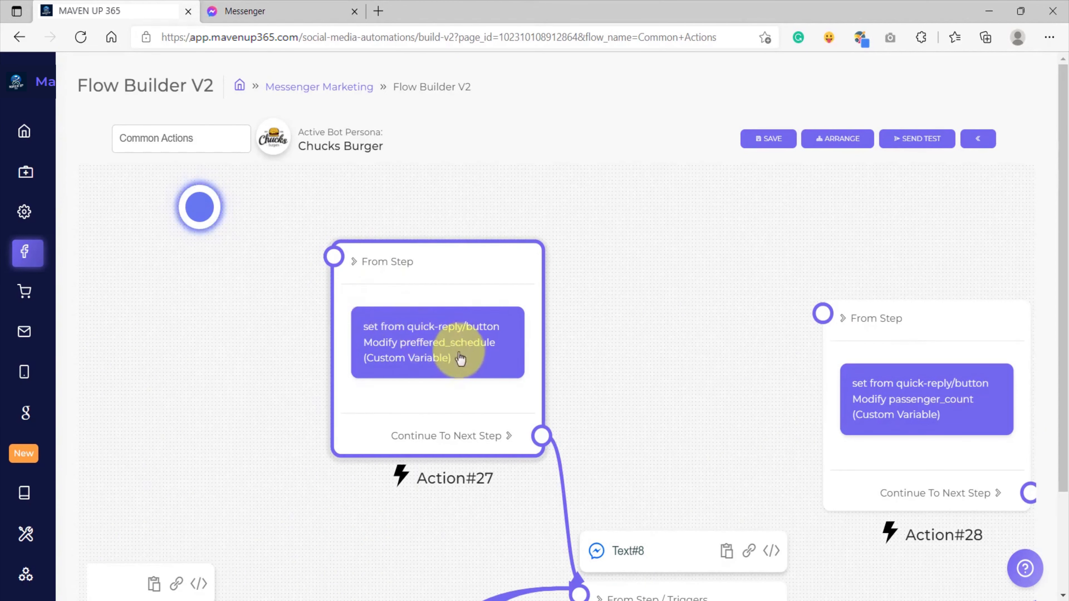
scroll(461, 358, down, 3)
scroll(449, 356, up, 3)
scroll(446, 358, down, 4)
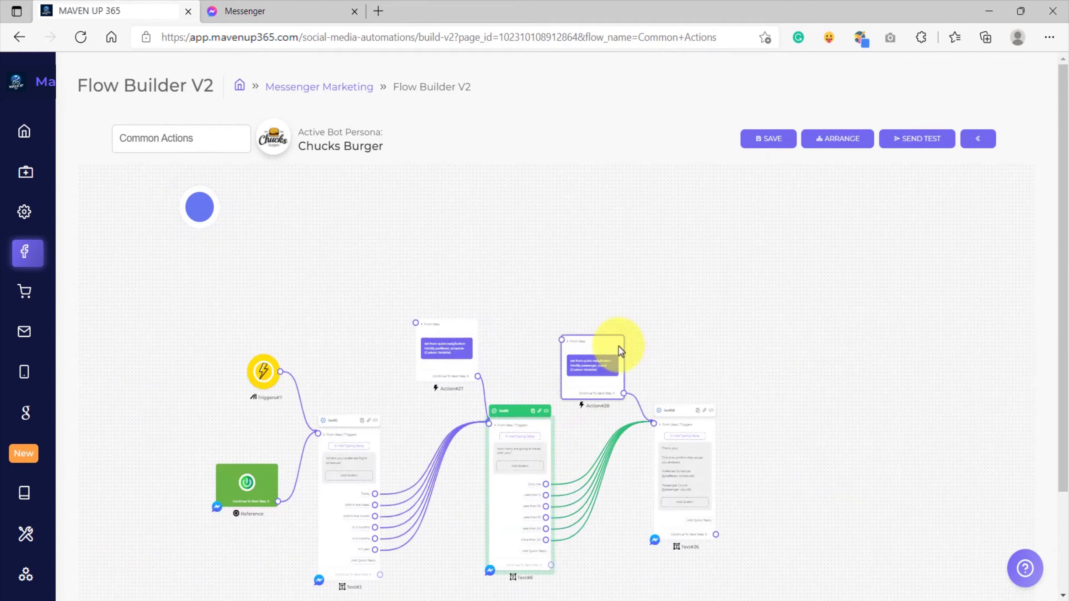
scroll(461, 375, up, 4)
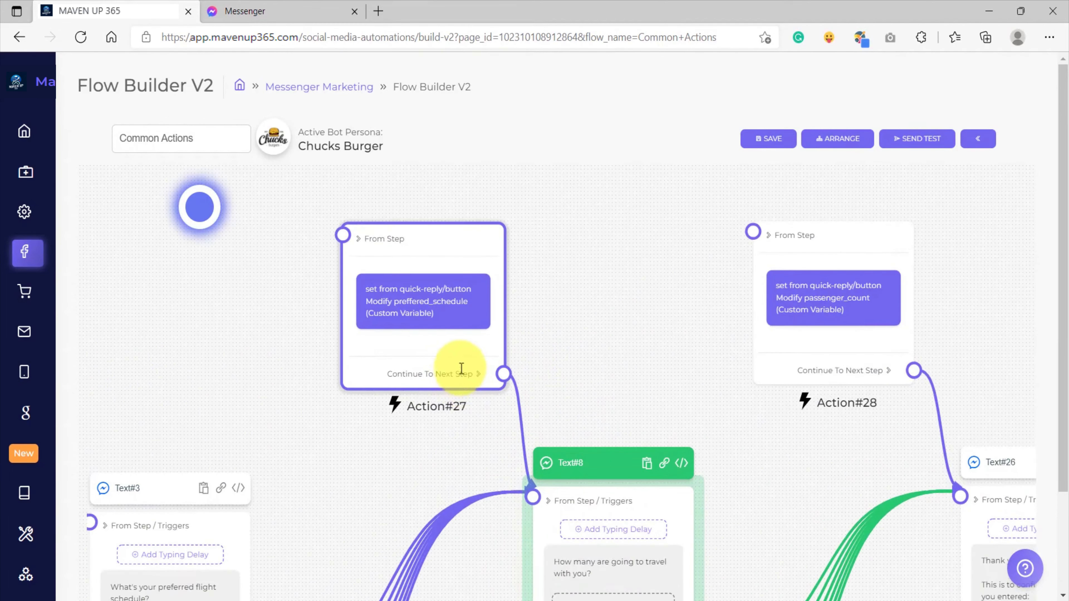
Examine how the preffered_schedule Action node and the first question's quick replies all lead into the travel companion question.
scroll(451, 357, down, 3)
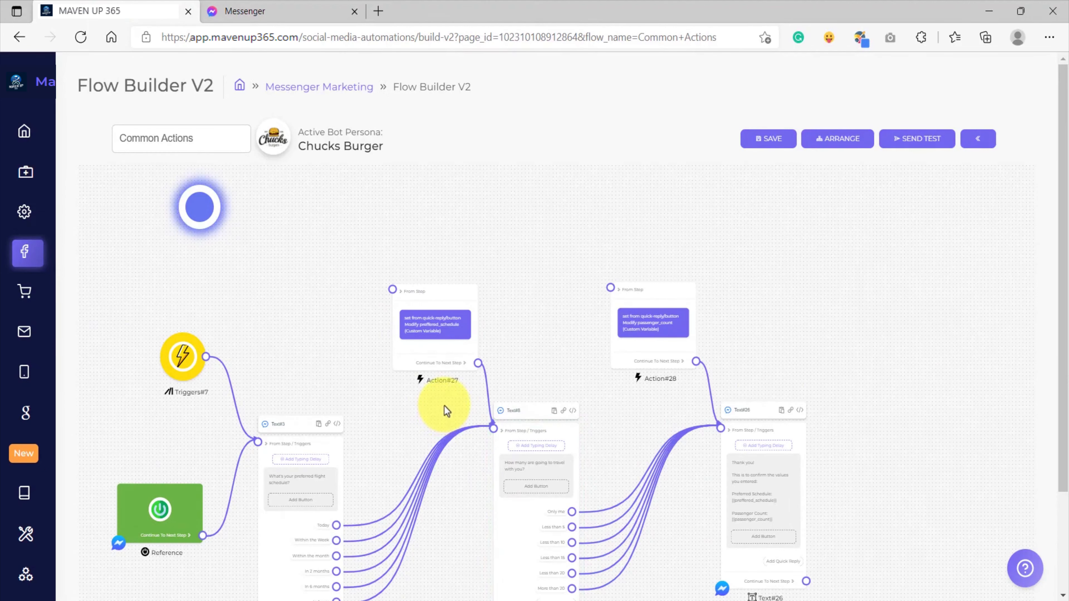
scroll(444, 406, down, 2)
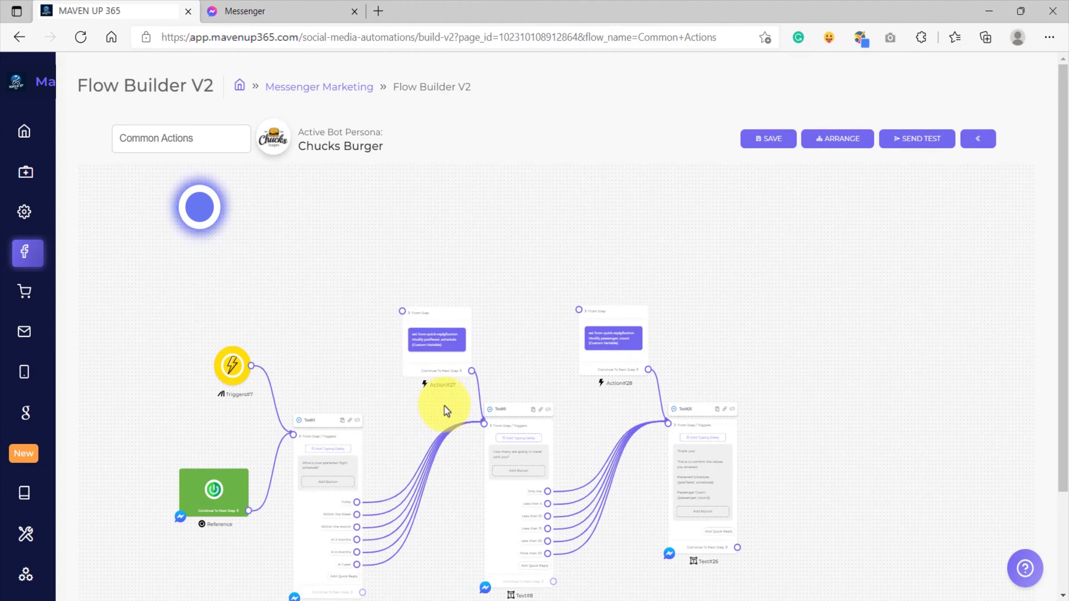
scroll(443, 384, up, 4)
drag(482, 213, 460, 241)
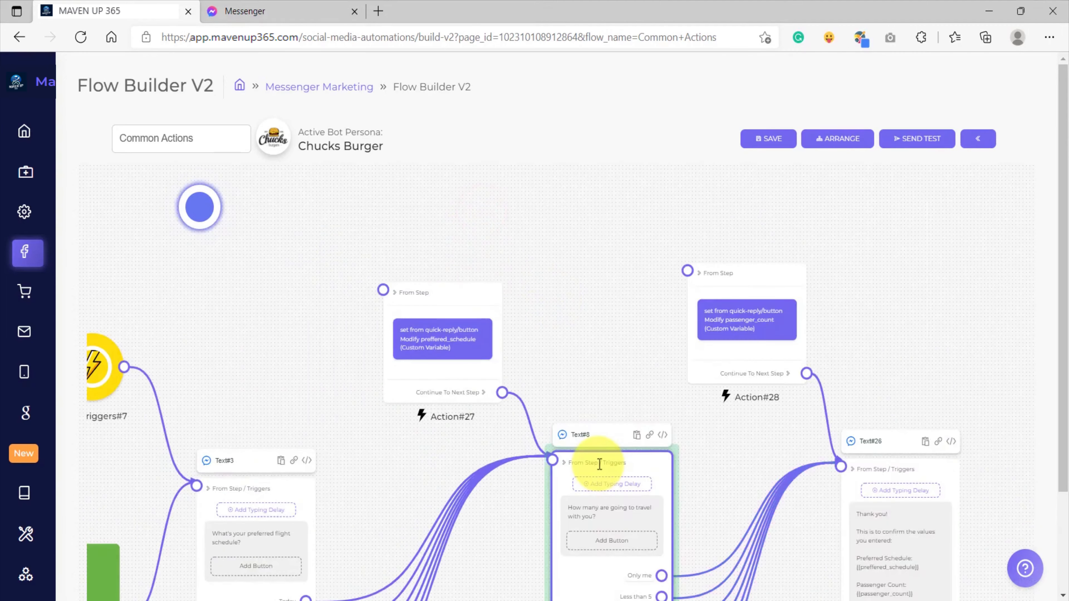
scroll(564, 469, up, 4)
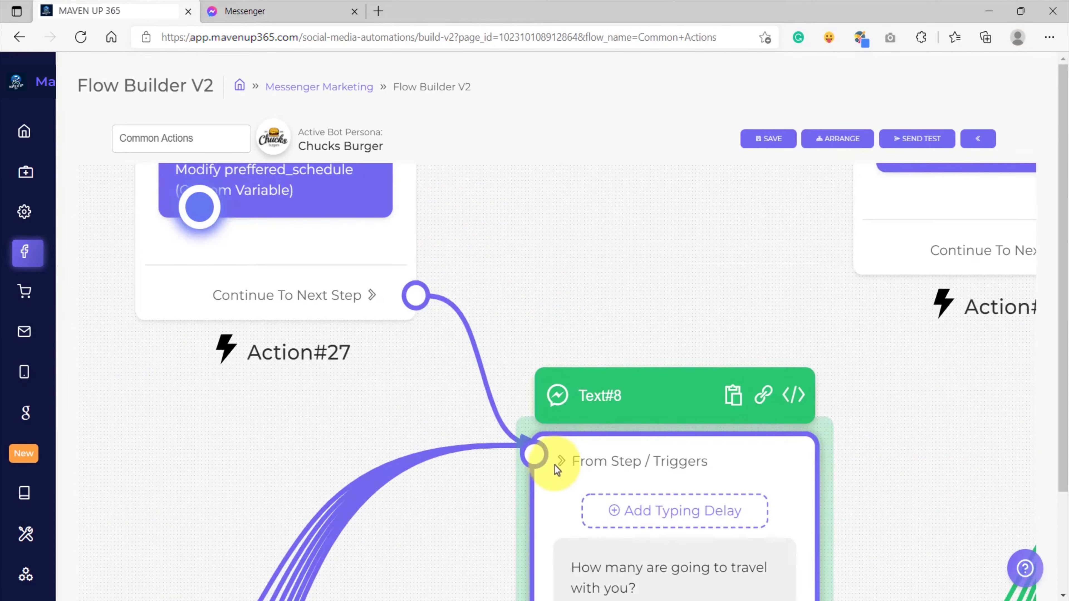
scroll(539, 463, down, 5)
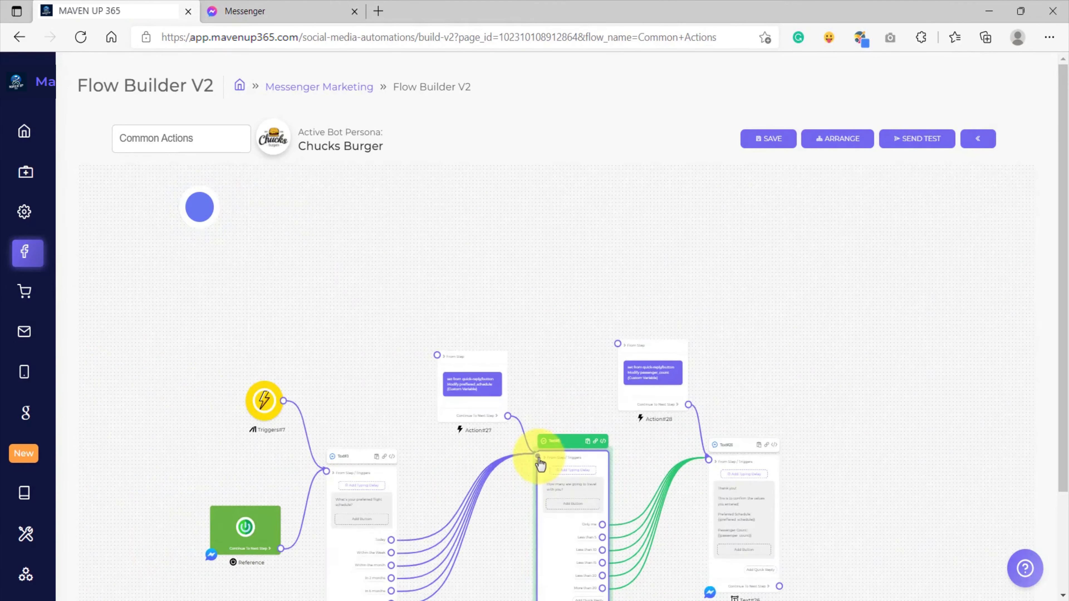
drag(512, 520, 549, 389)
Check the keyword set in the flow's trigger, confirm the trigger settings, and save the flow.
click(301, 276)
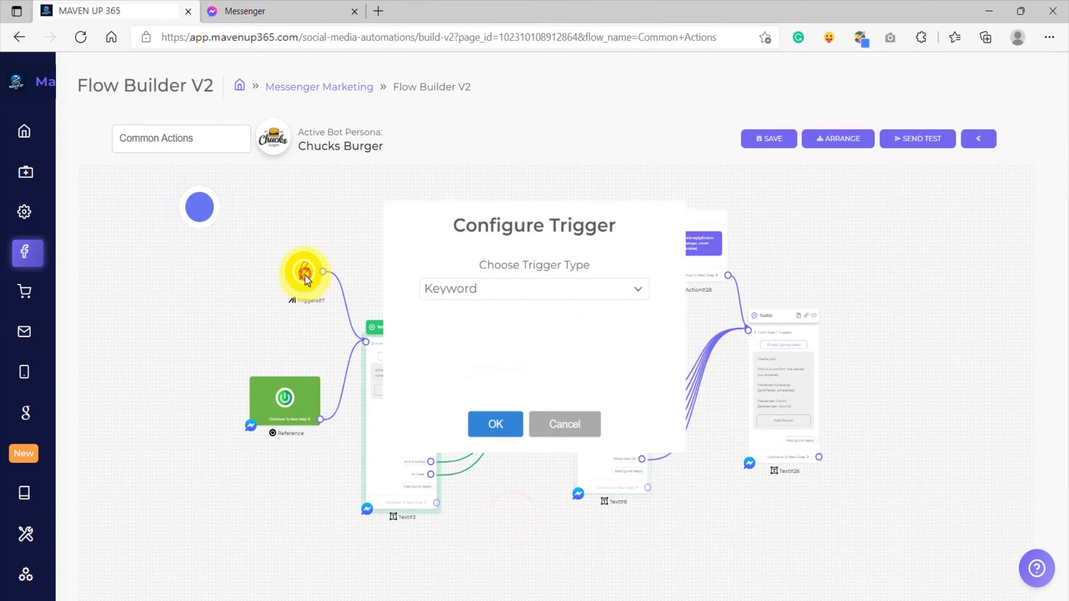
drag(501, 346, 374, 346)
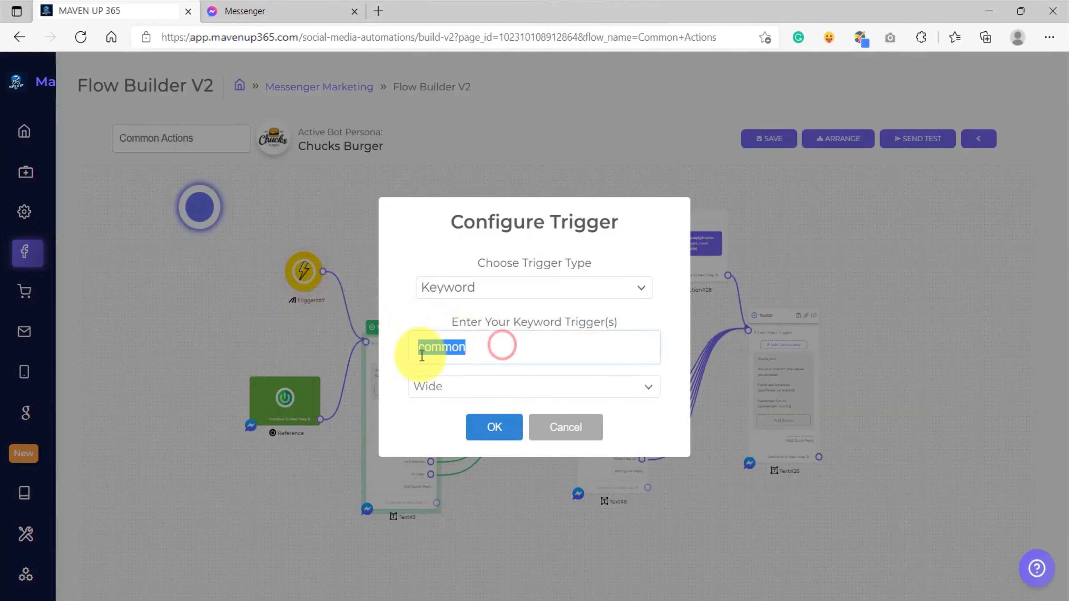
click(504, 430)
click(769, 139)
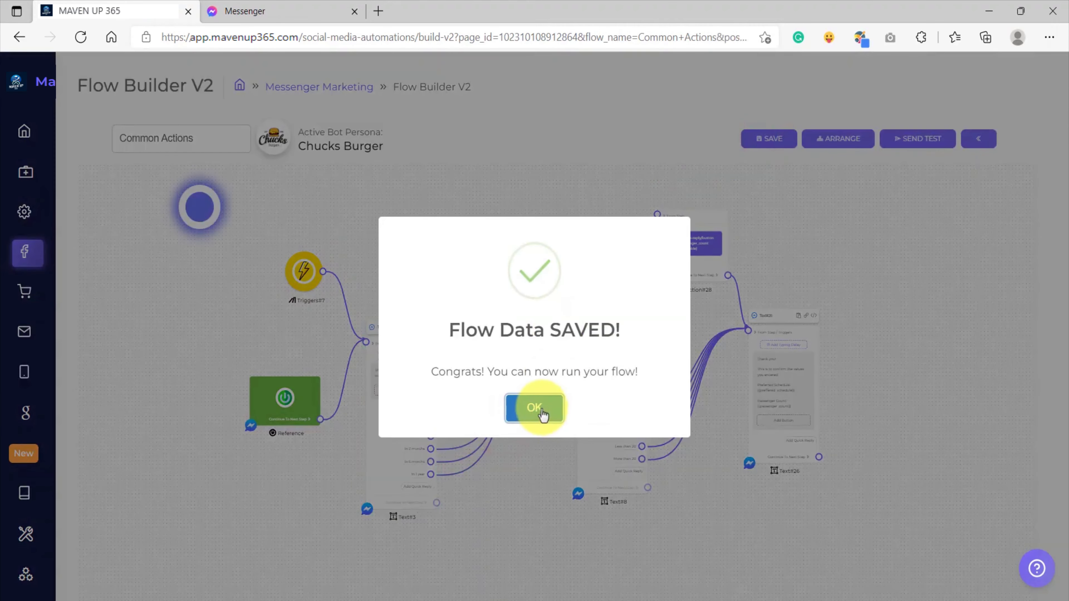
click(535, 408)
Test the flow in the Chucks Burger Messenger chat by sending "common" and answering with "Within the Week" and "Less than 20".
click(267, 12)
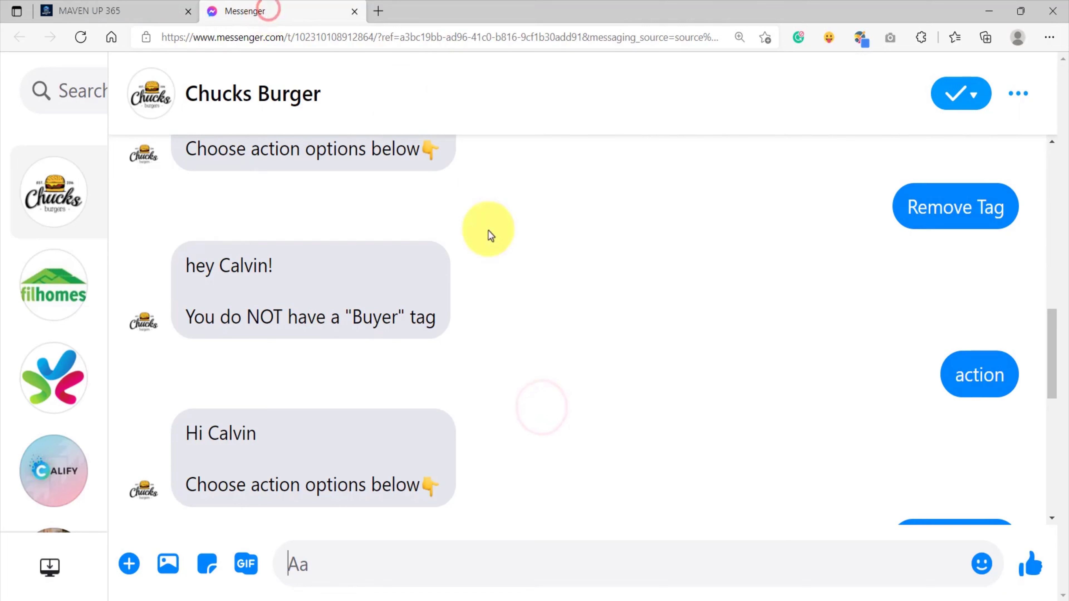
click(390, 563)
text(common)
key(Return)
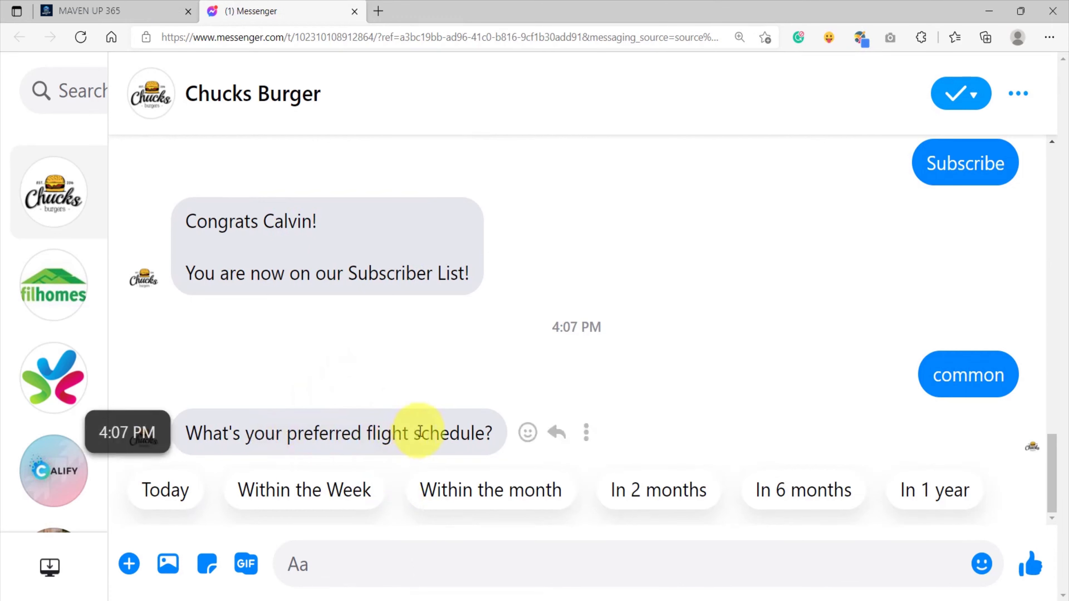
click(332, 489)
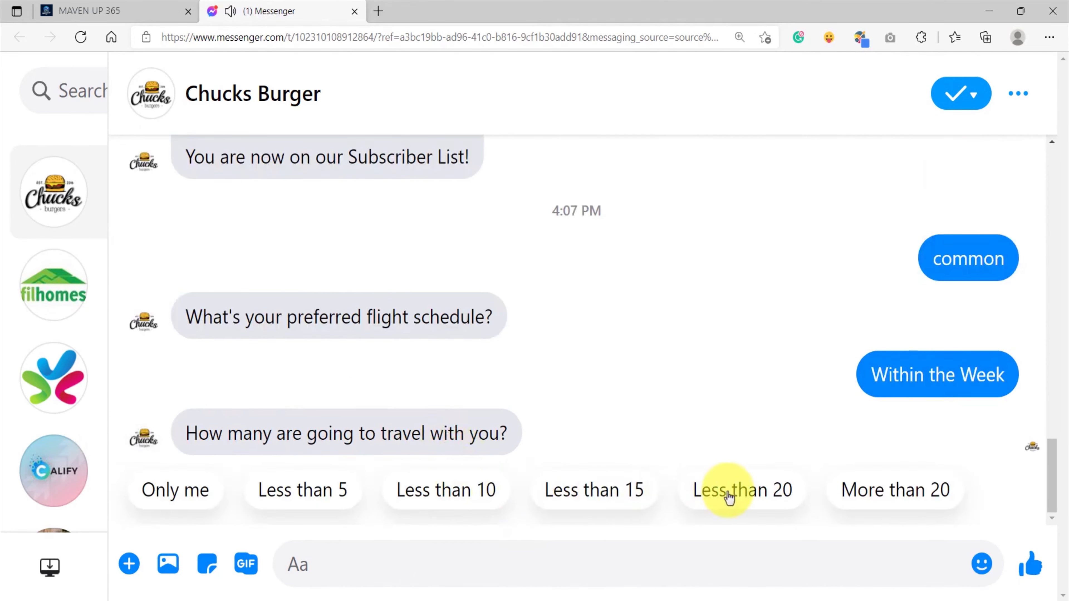
click(729, 490)
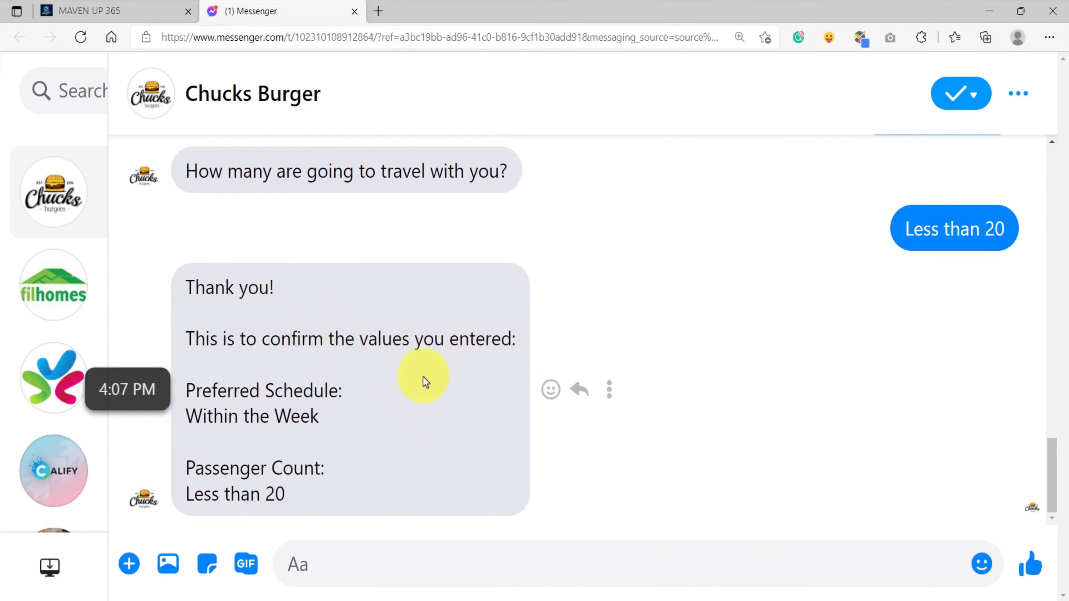
Check the preferred schedule and passenger count in the bot's confirmation message, and return to the MAVEN UP 365 flow builder.
drag(324, 419, 186, 417)
drag(182, 494, 334, 507)
click(347, 502)
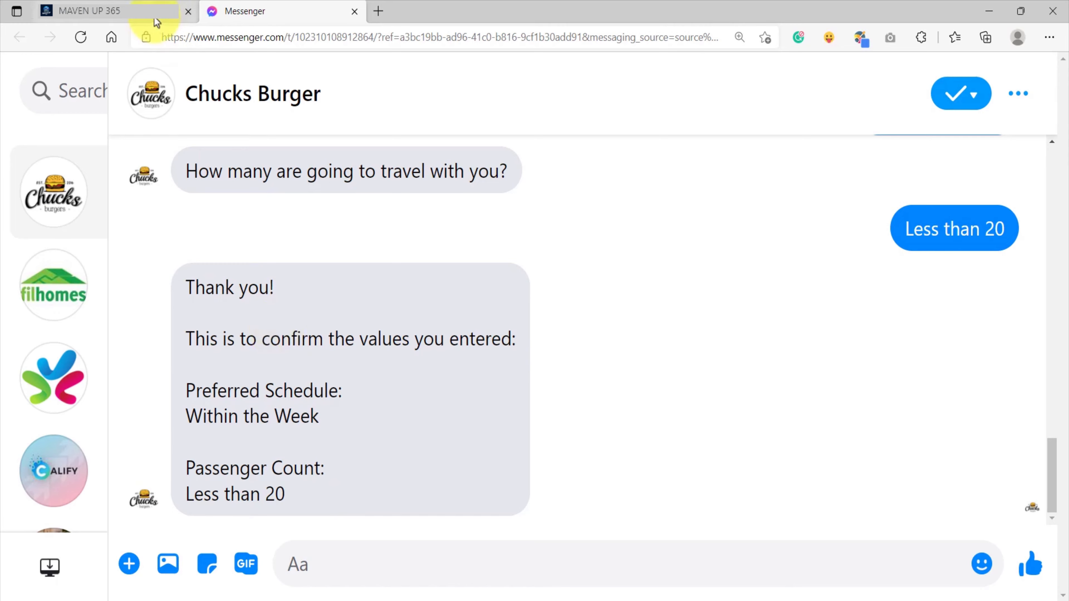
click(122, 11)
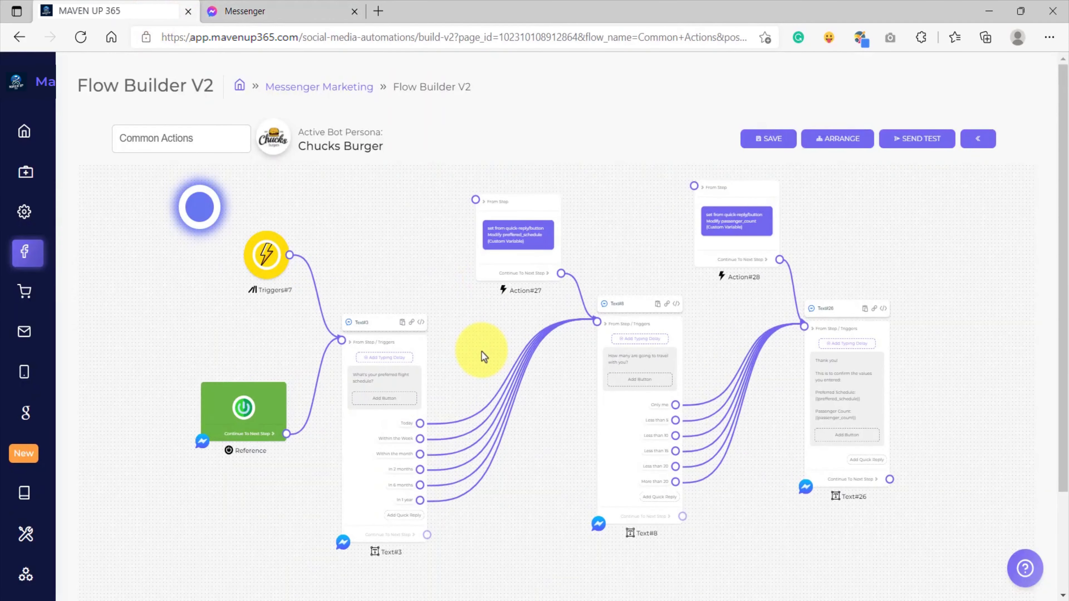